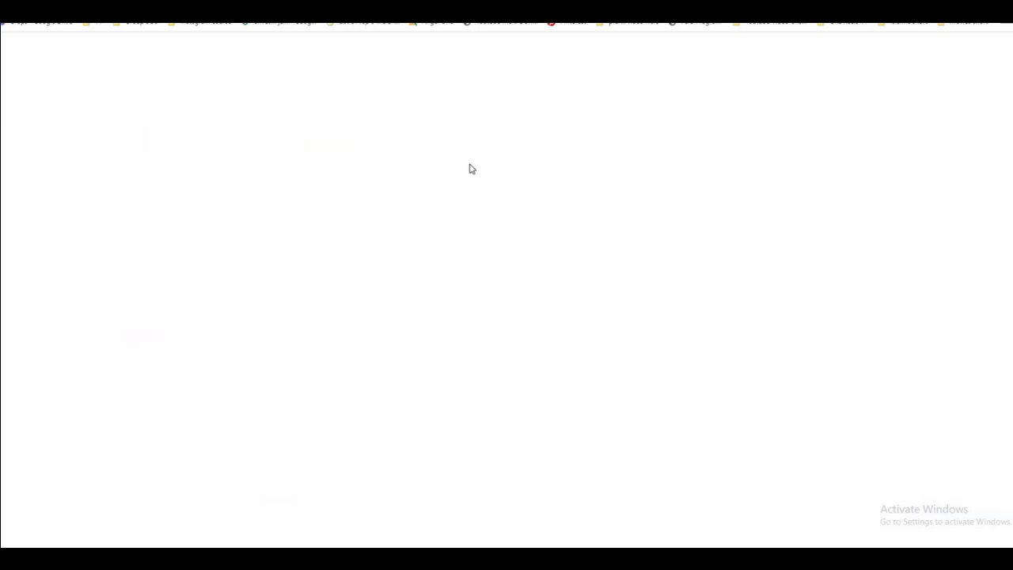
- Open Facebook and search it for "south movie"
text(facebo)
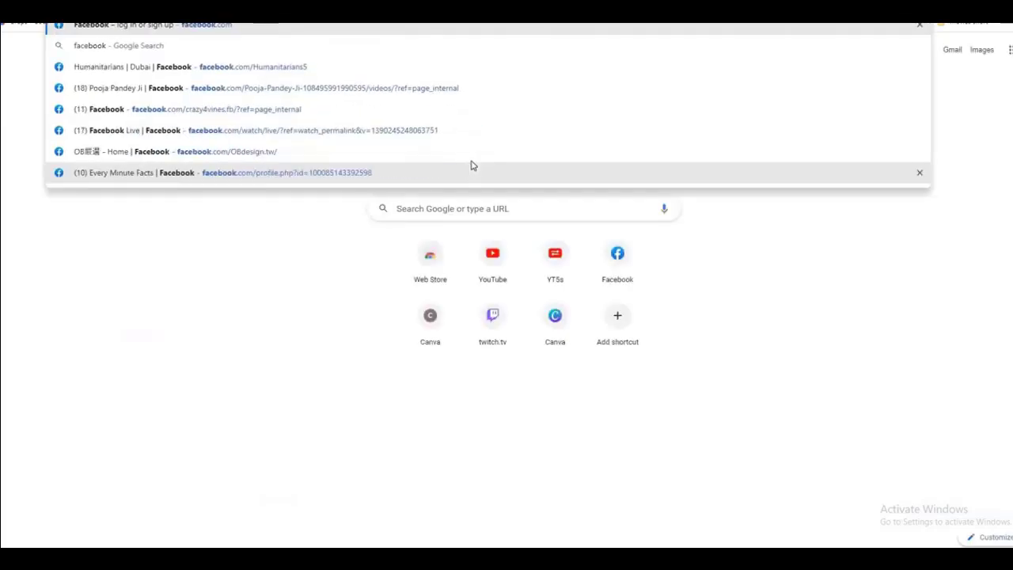
key(Return)
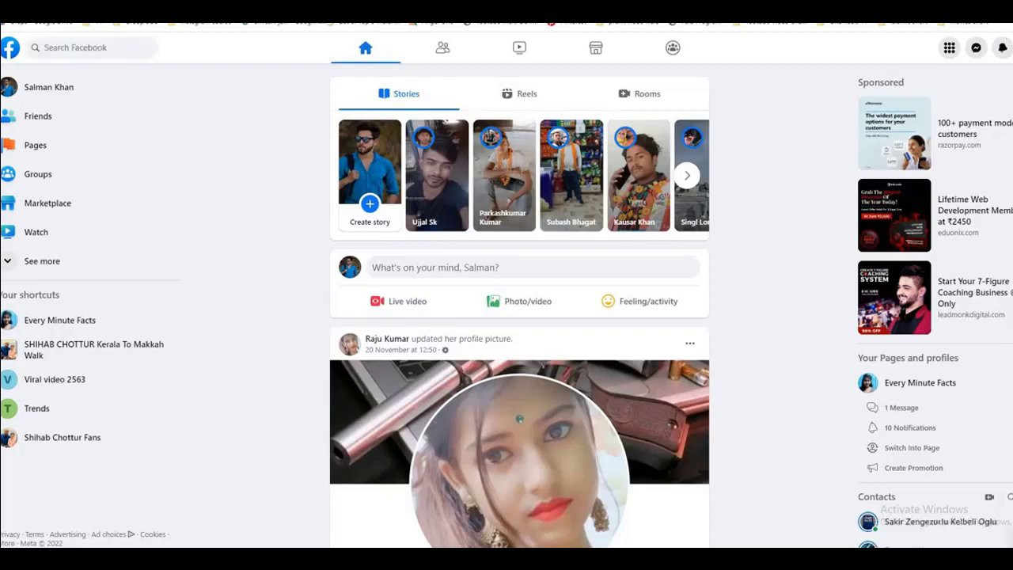
click(89, 47)
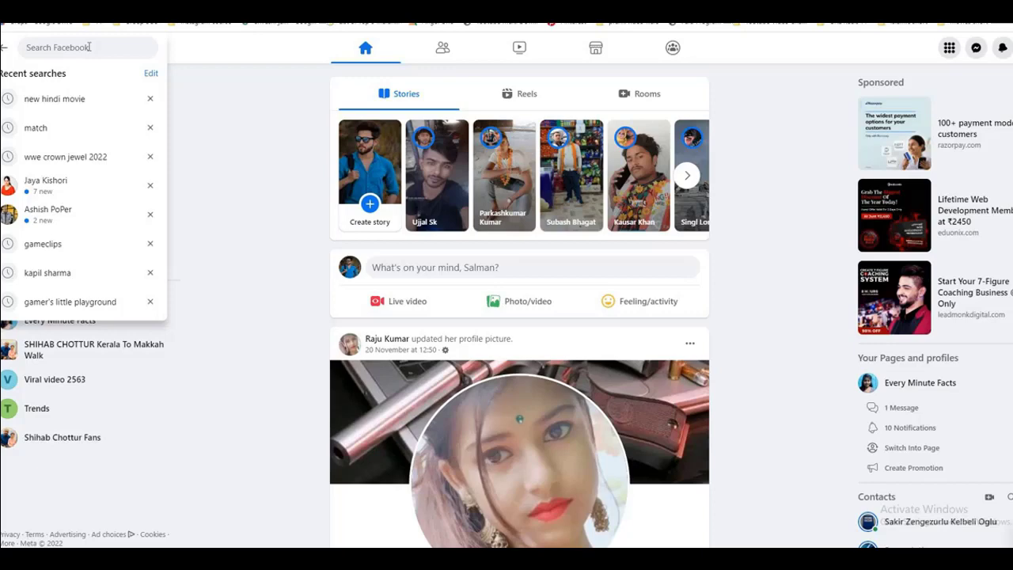
text(Movie)
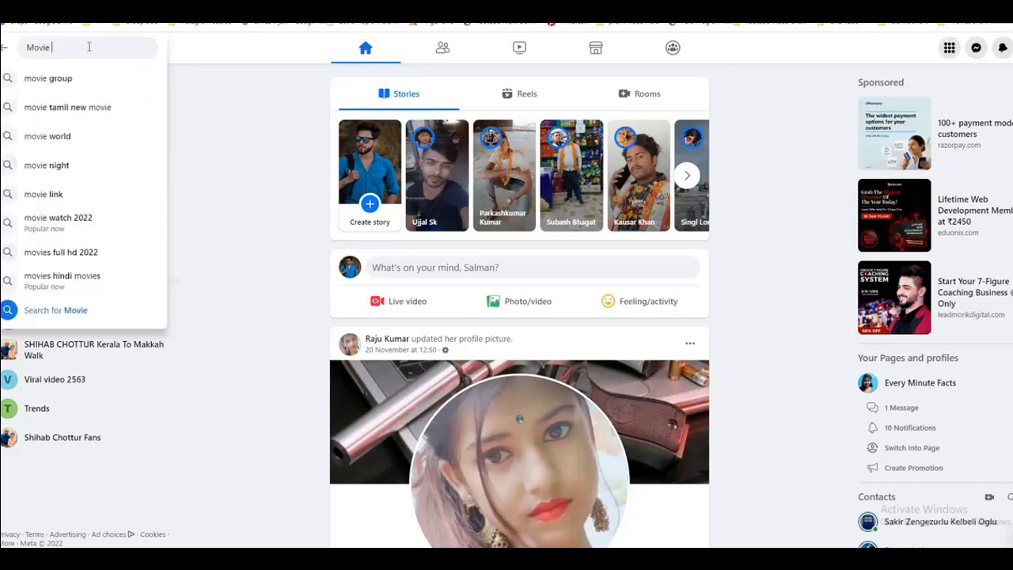
key(BackSpace)
key(BackSpace)
key(BackSpace)
key(BackSpace)
key(BackSpace)
key(BackSpace)
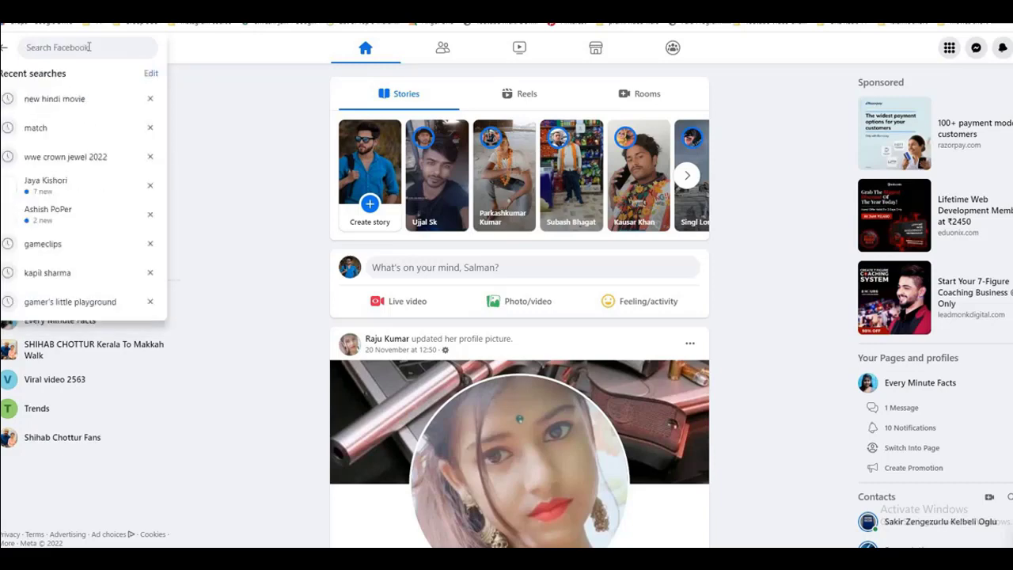
text(south movie)
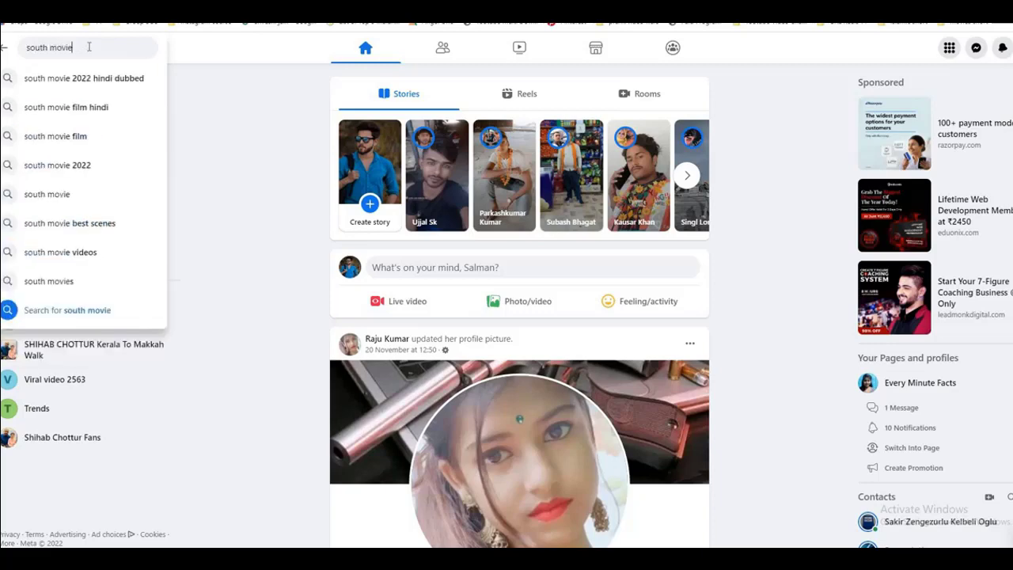
key(Return)
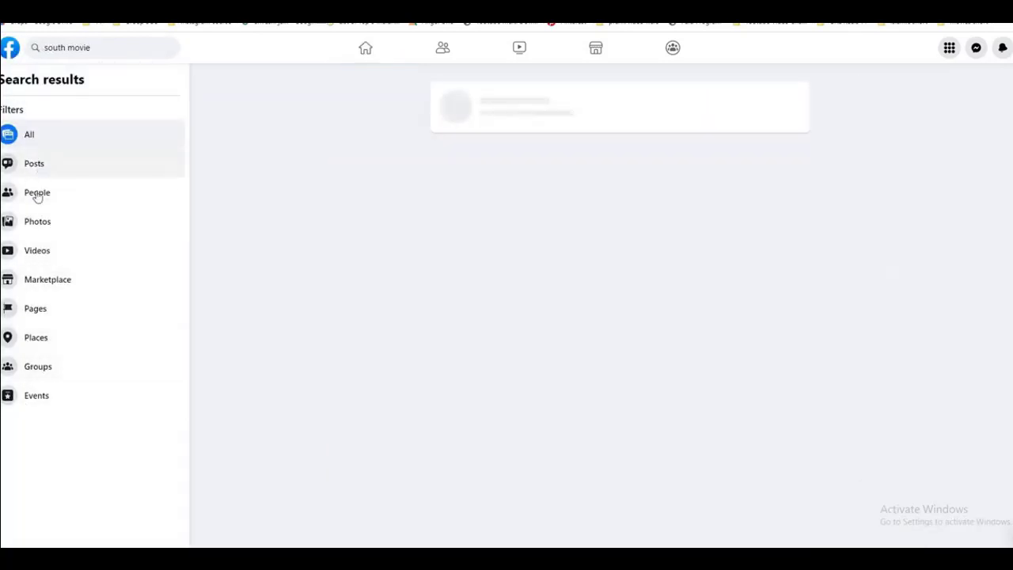
- Filter the search results to groups and restrict them to public groups
click(36, 368)
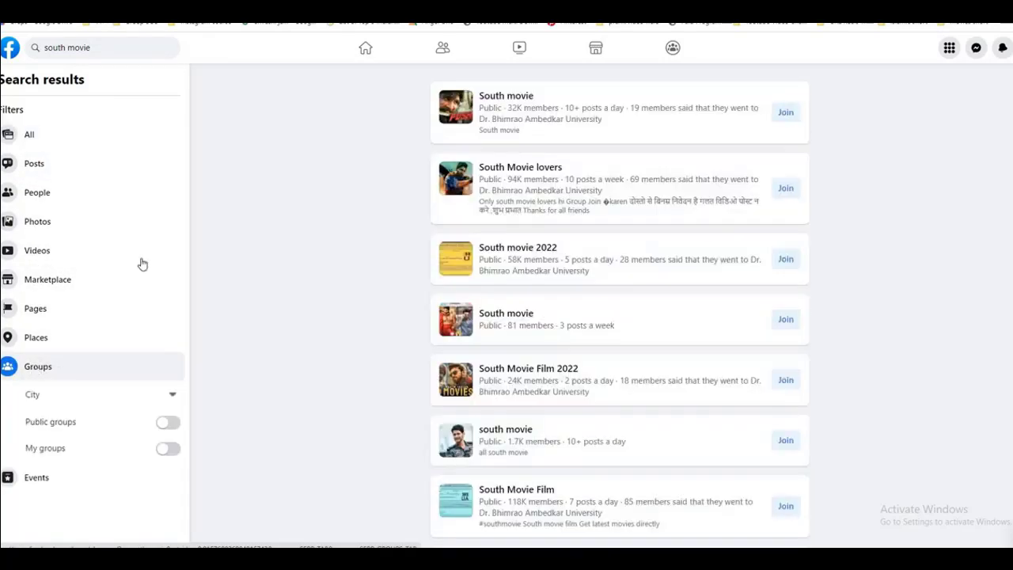
scroll(64, 483, down, 2)
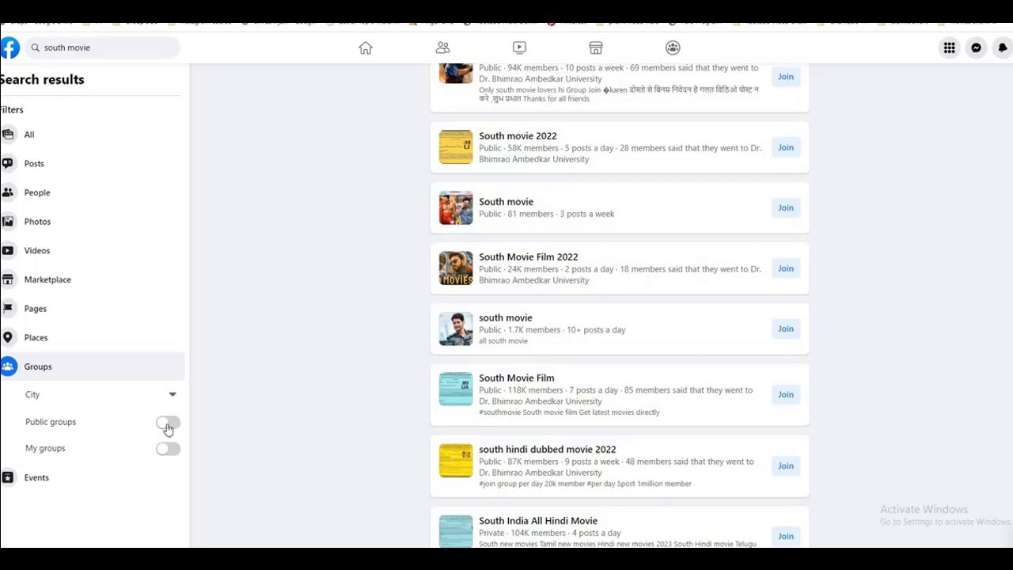
click(167, 425)
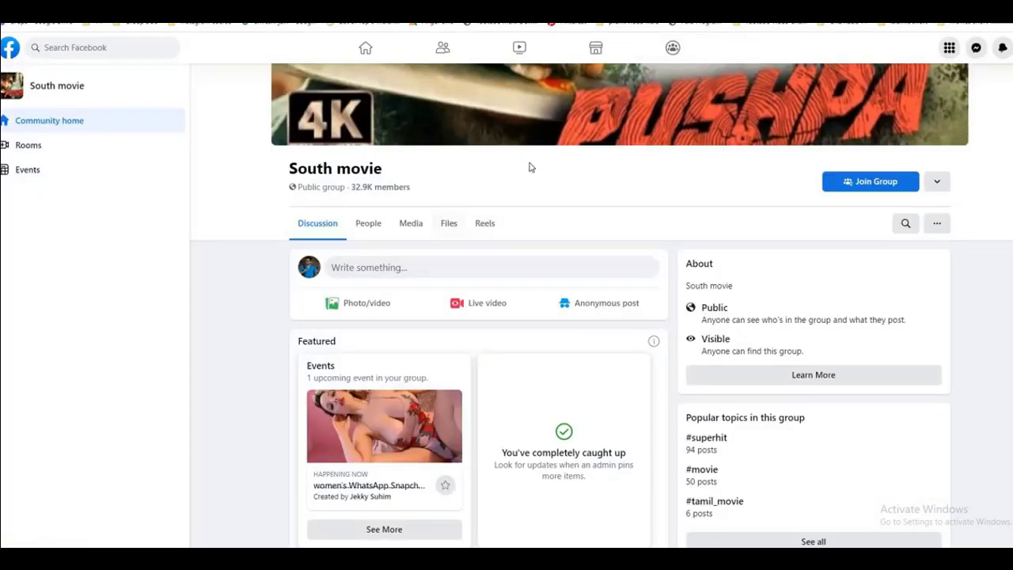
- Publish a "hello" post in the public South movie group
scroll(549, 198, down, 7)
scroll(549, 198, up, 3)
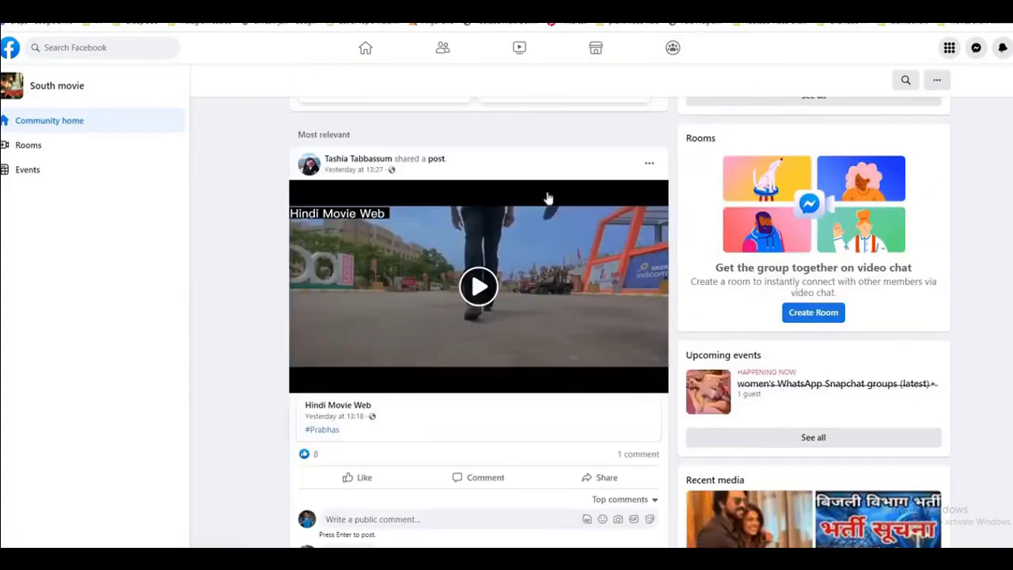
scroll(548, 198, up, 10)
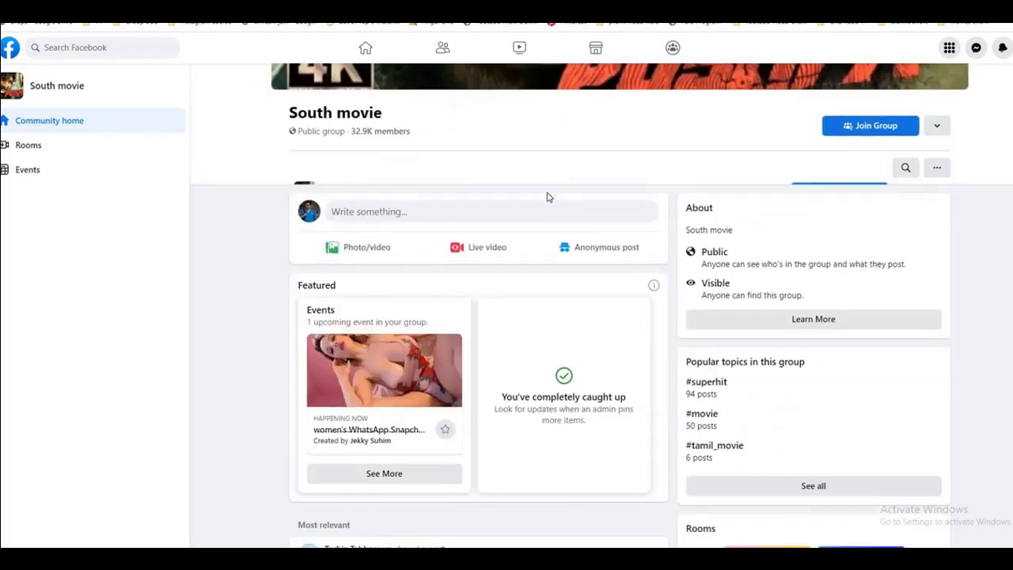
click(421, 437)
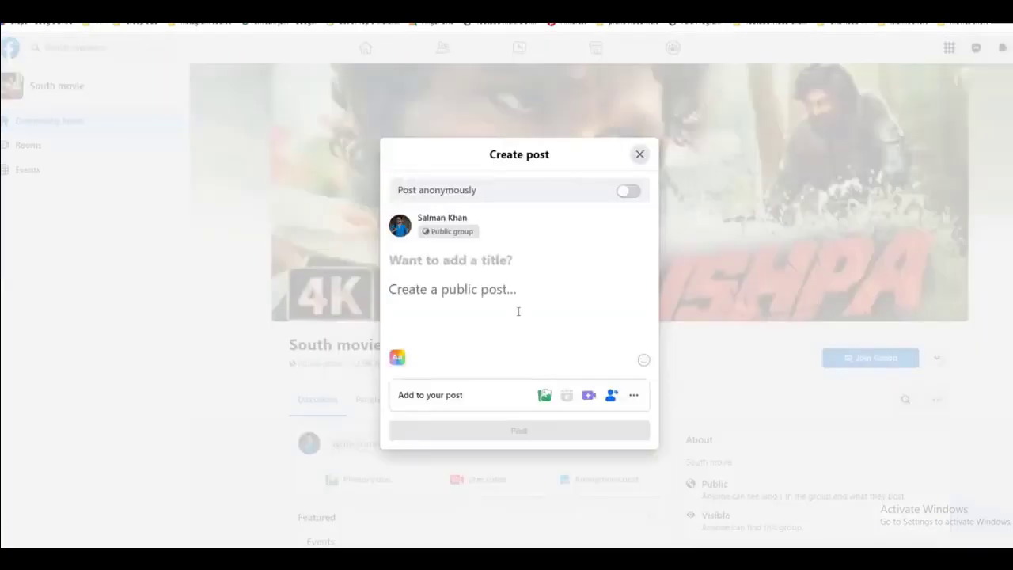
text(hello)
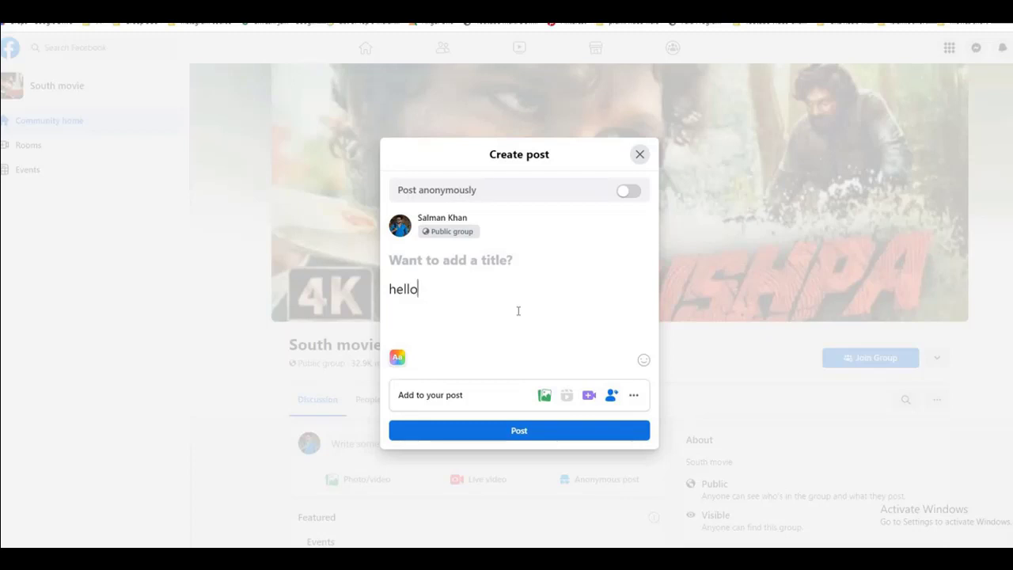
click(507, 434)
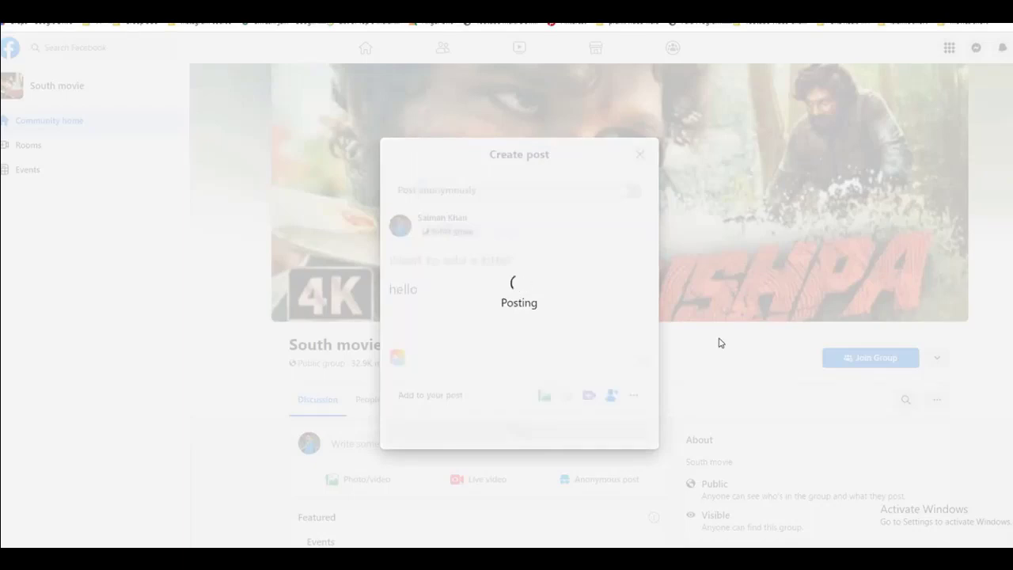
- Find the new "hello" post in the South movie feed and consult the group-type notes in Notepad
scroll(718, 344, down, 10)
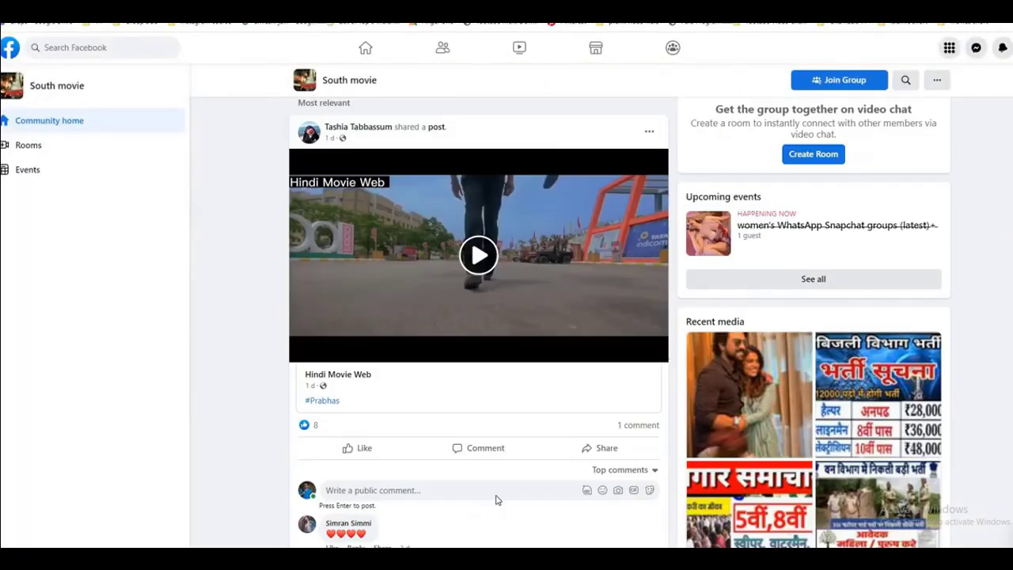
scroll(340, 162, up, 2)
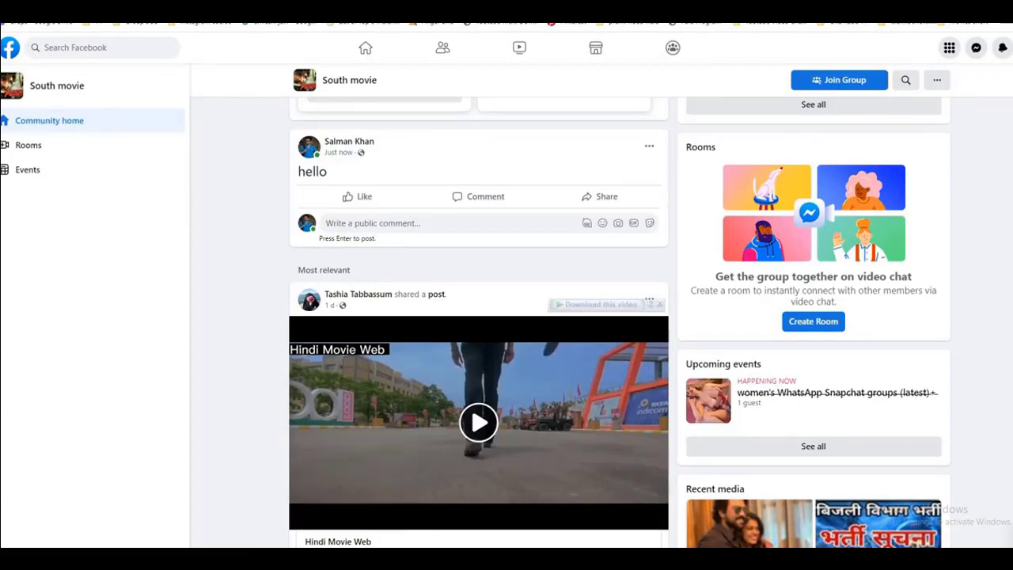
key(alt+Tab)
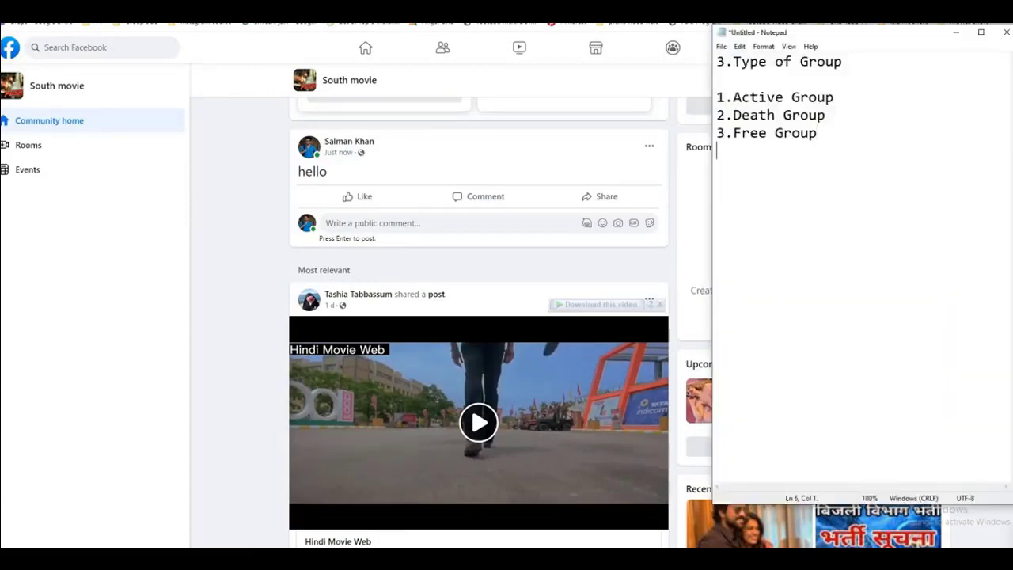
click(956, 32)
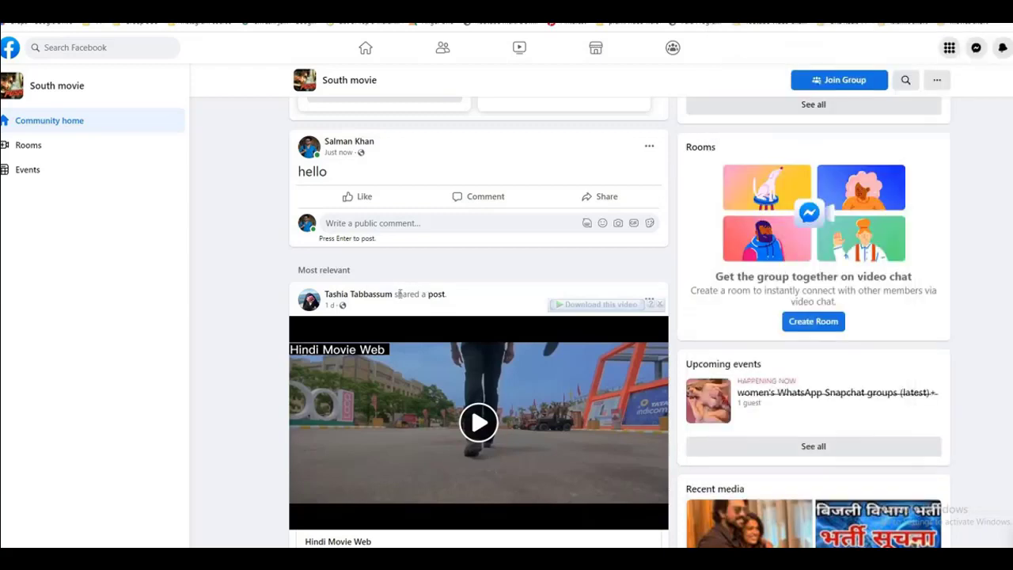
scroll(404, 308, up, 10)
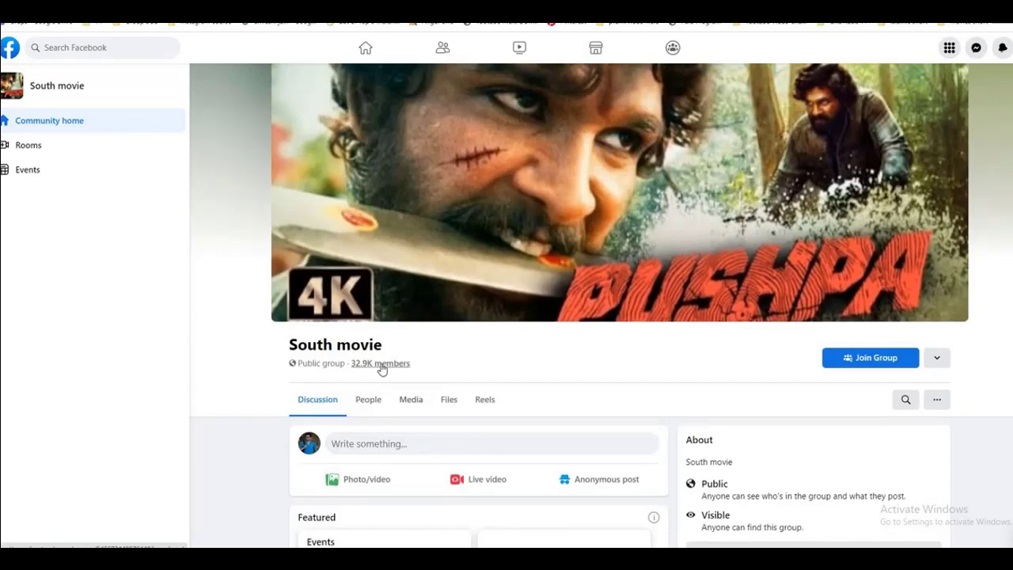
- Open the South Movie lovers group from the search results and publish a "hello" post there
key(alt+Left)
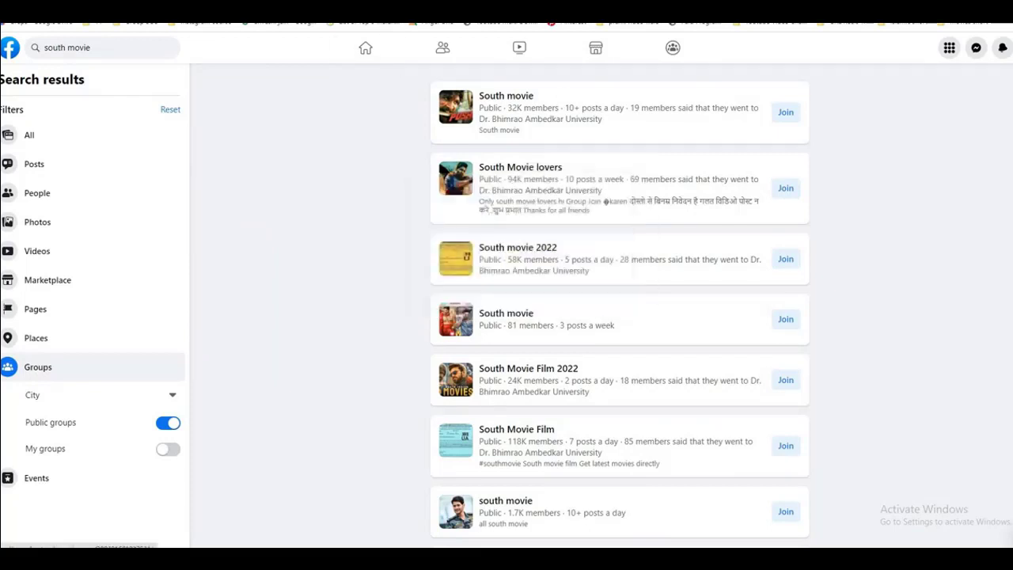
click(515, 278)
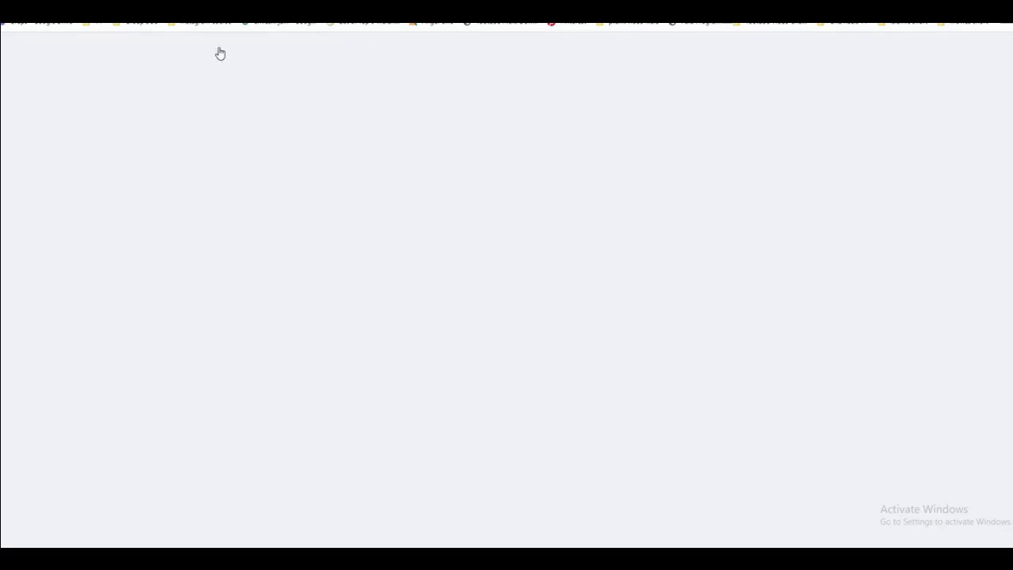
scroll(420, 224, down, 1)
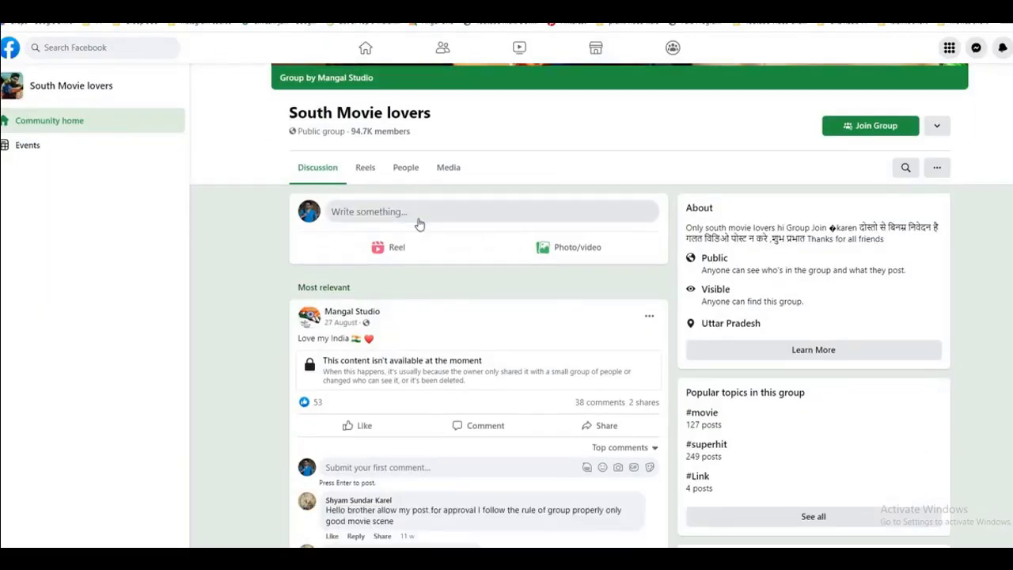
click(419, 214)
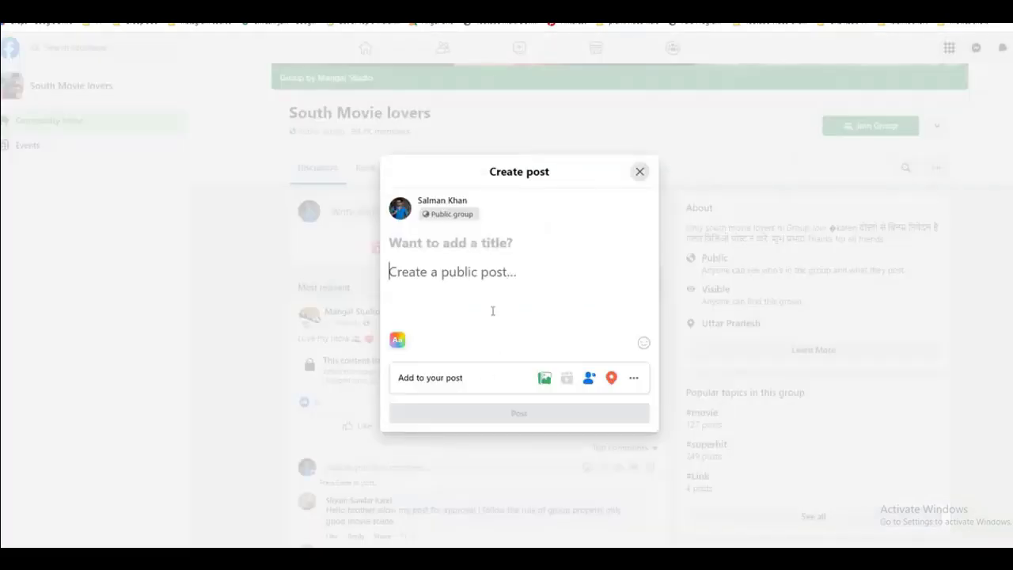
text(hello)
click(546, 419)
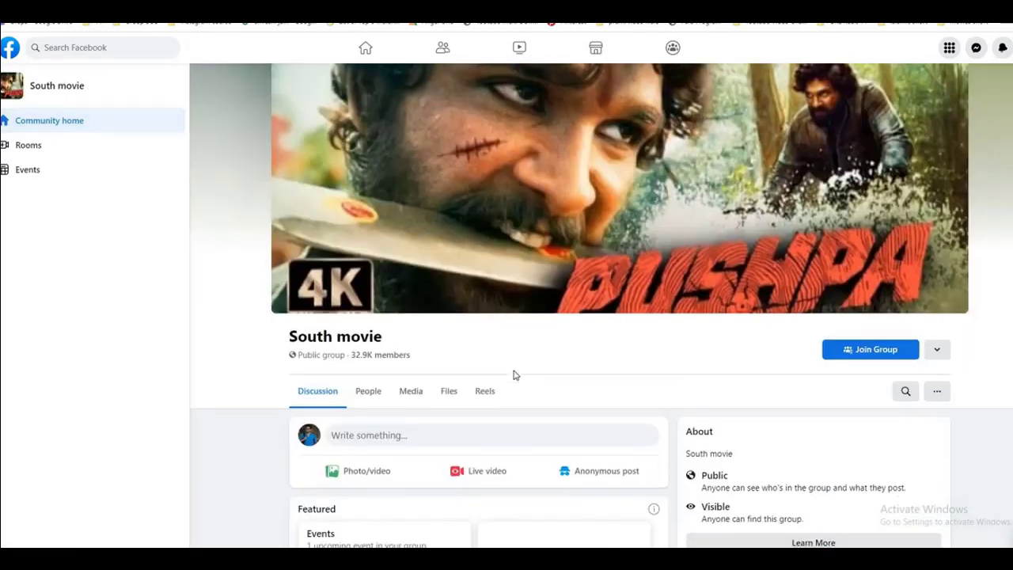
- Switch back to the South movie group and check how the "hello" post is shown in its feed
scroll(502, 398, down, 7)
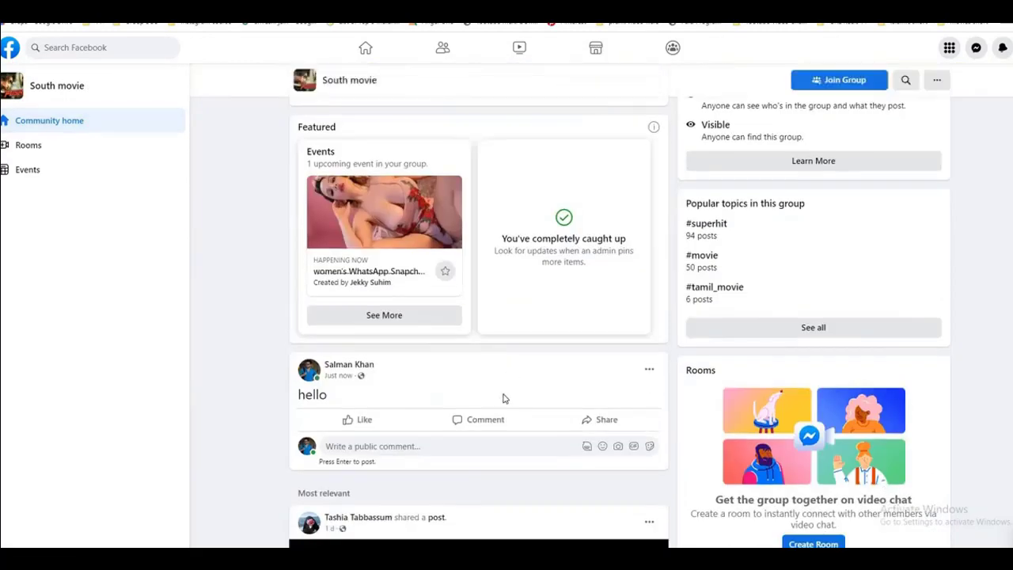
scroll(364, 253, up, 1)
drag(377, 288, 325, 253)
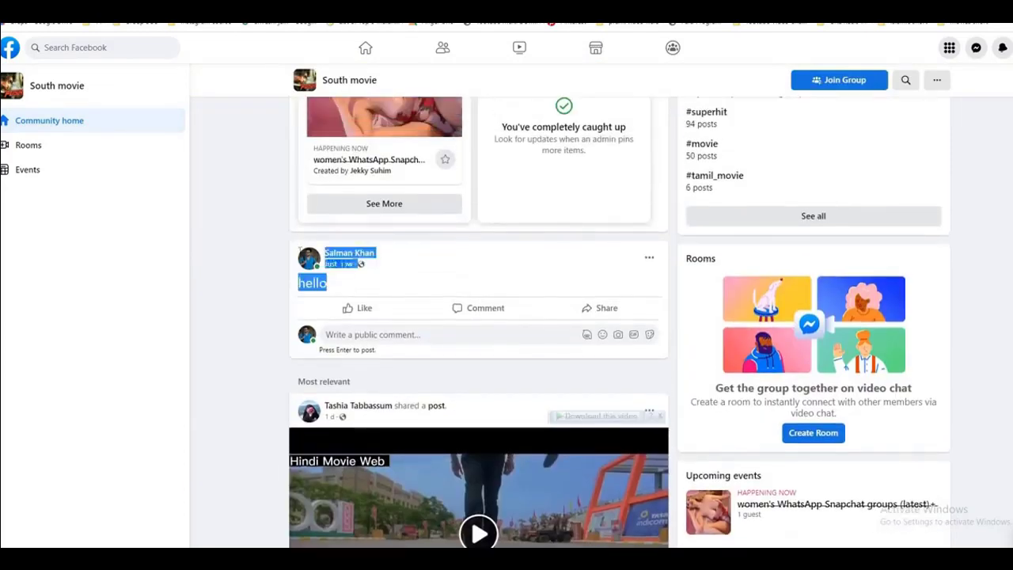
click(430, 285)
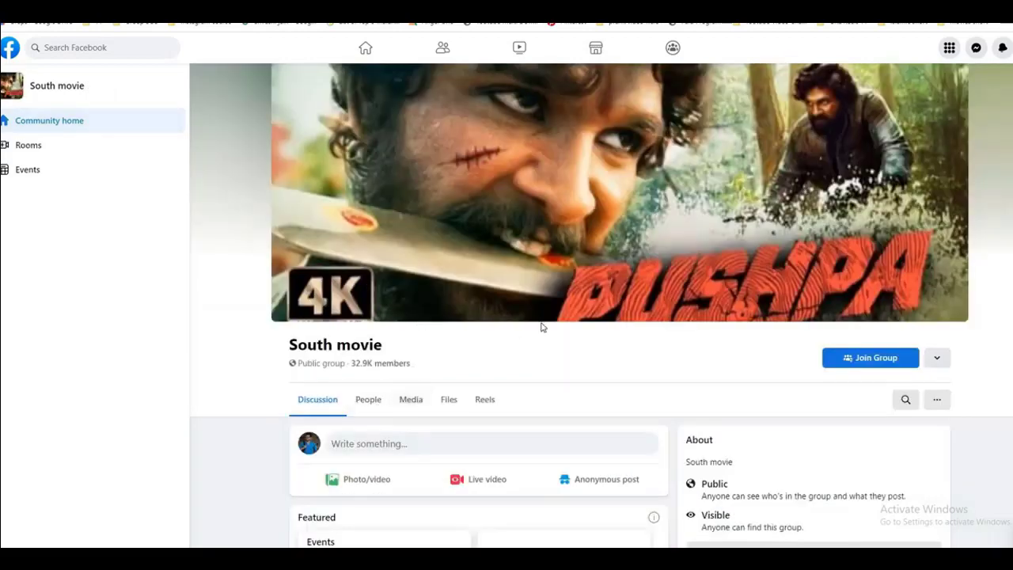
- Check the approval status of the "hello" post in the South Movie lovers group
scroll(543, 329, down, 2)
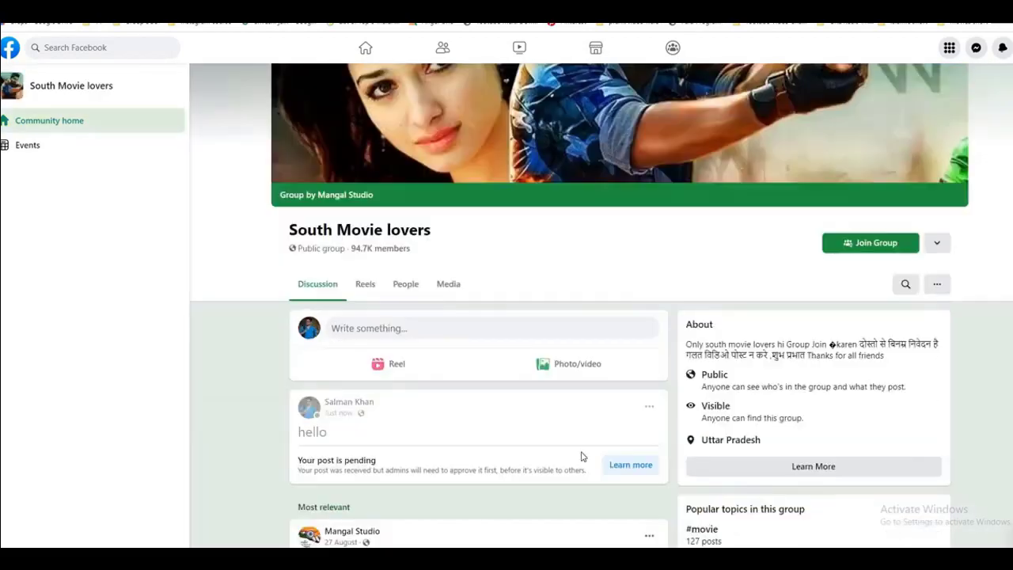
scroll(519, 355, down, 3)
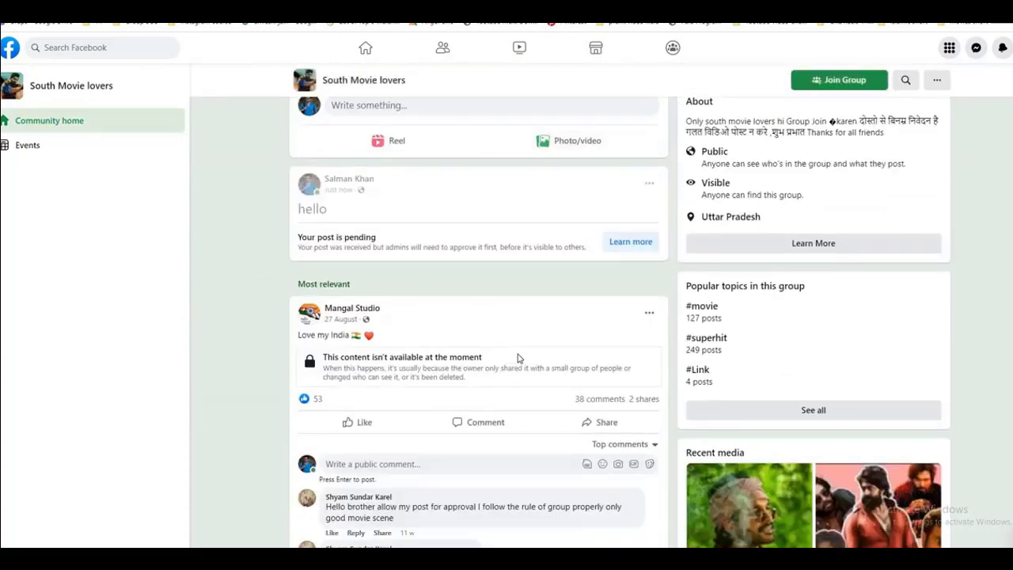
scroll(518, 358, up, 1)
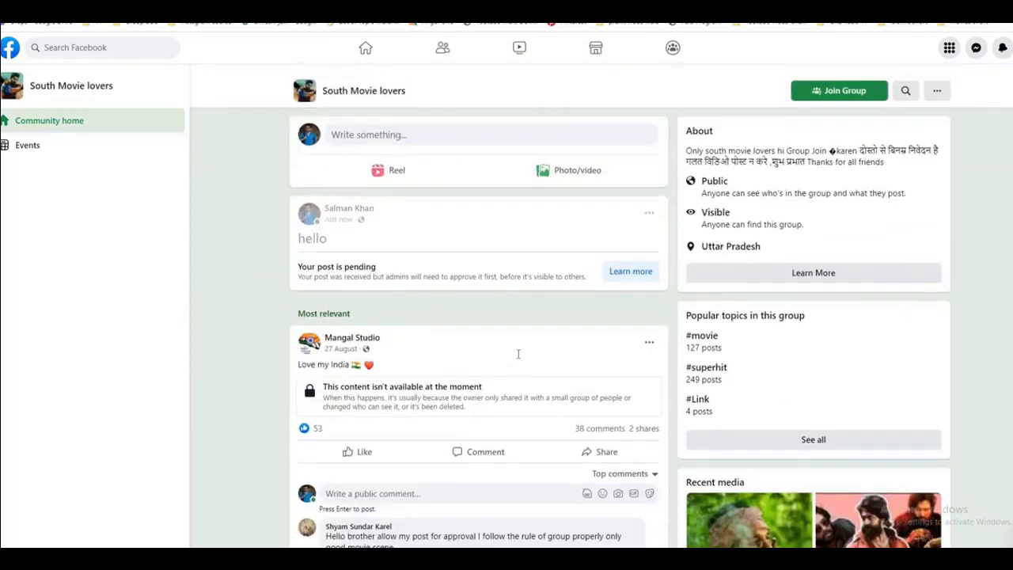
scroll(518, 358, down, 6)
scroll(519, 357, up, 10)
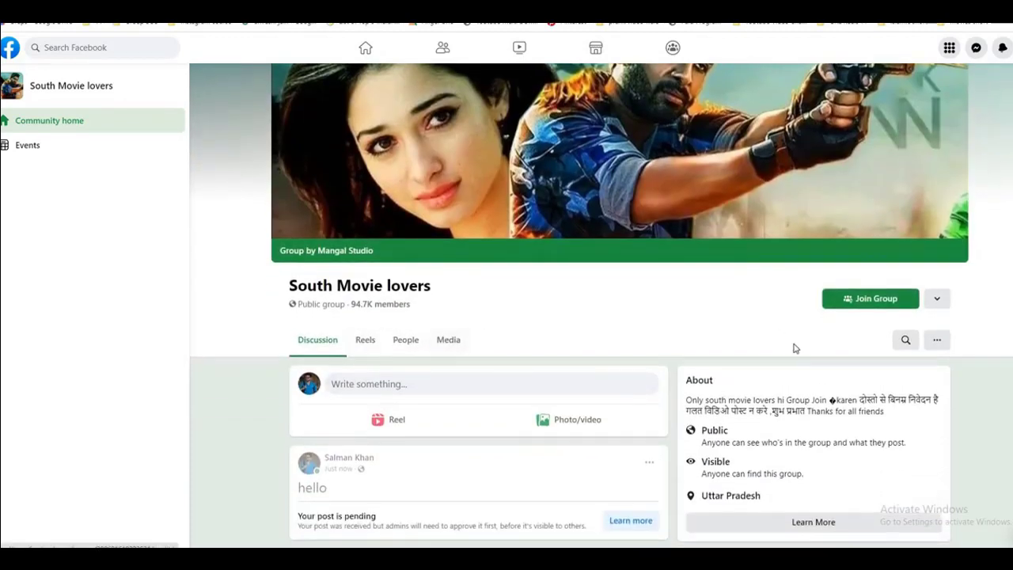
- Open the full About details of the South Movie lovers group and examine its members and activity
scroll(794, 349, down, 3)
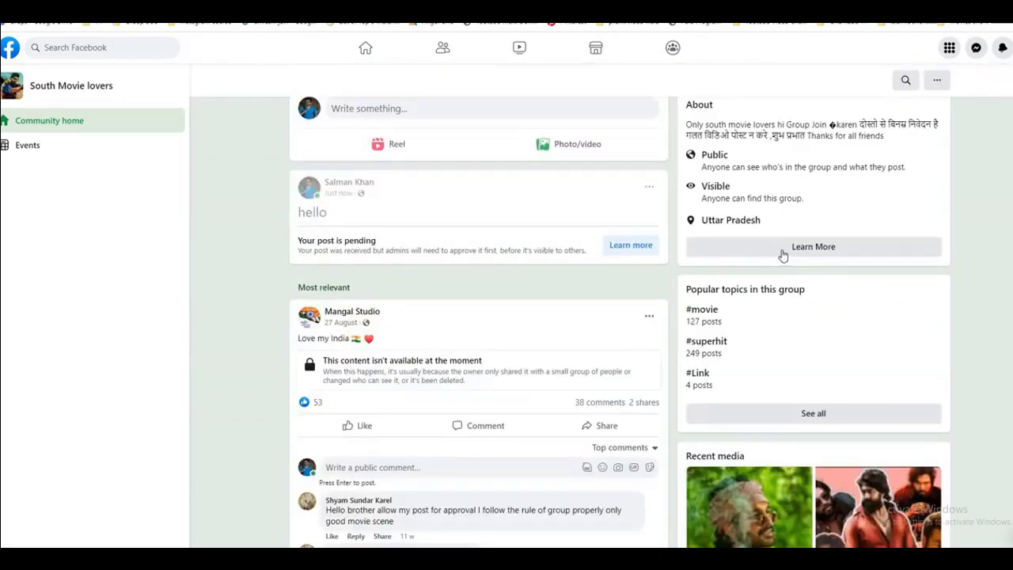
click(605, 237)
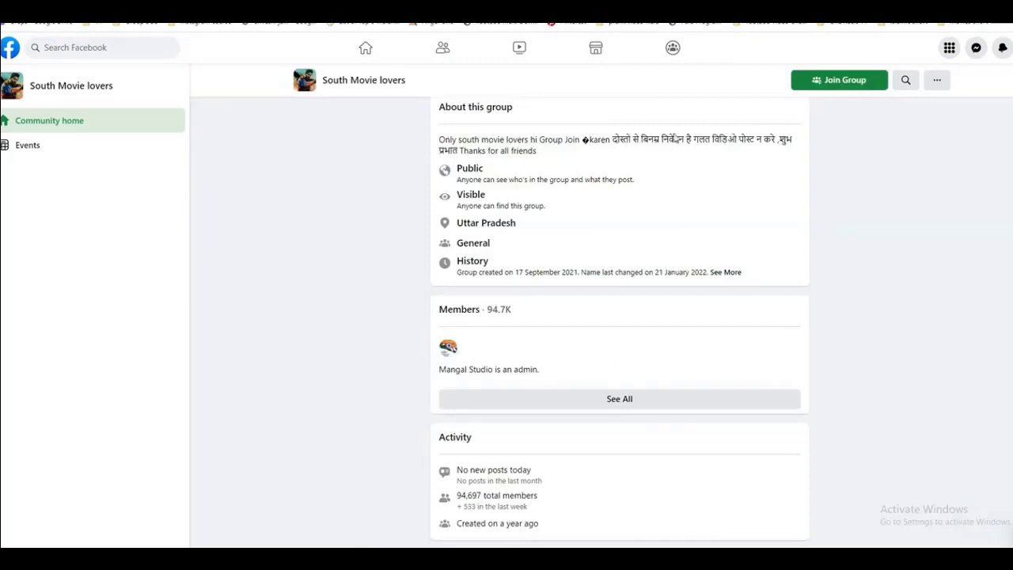
scroll(675, 269, down, 1)
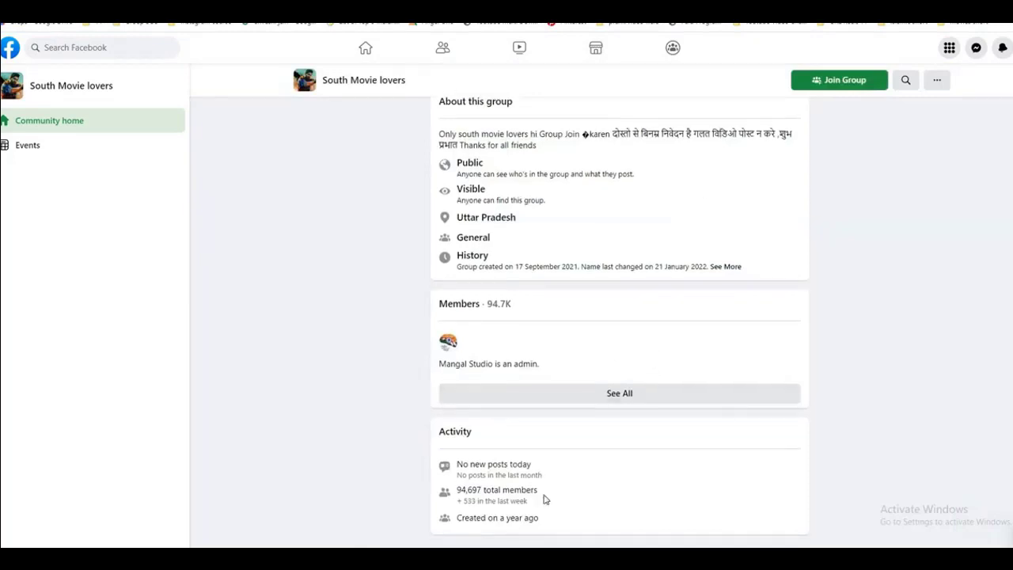
- Examine the recent post activity in the Activity section of the South Movie lovers group's About details
triple_click(456, 465)
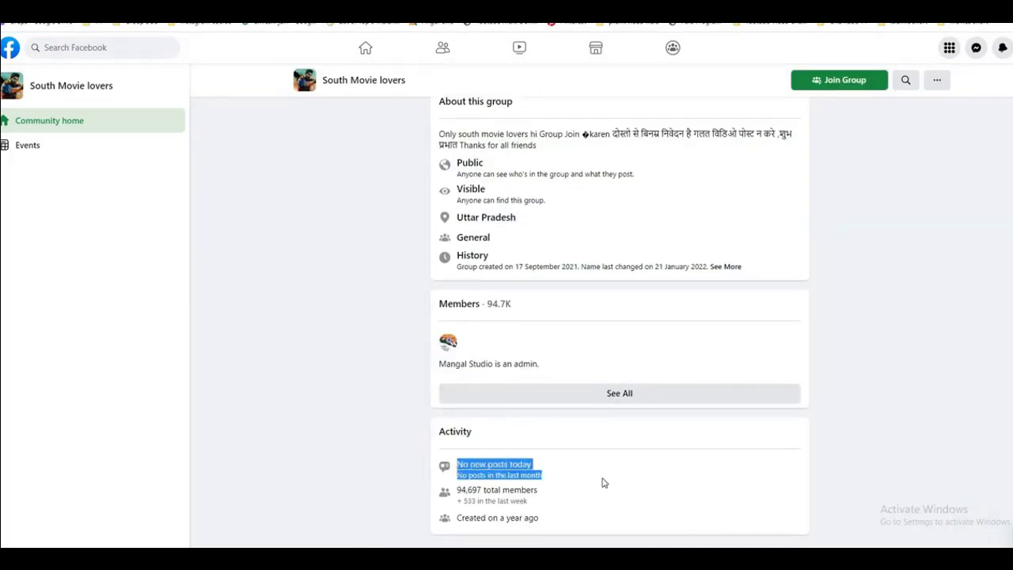
drag(548, 477, 449, 465)
click(608, 493)
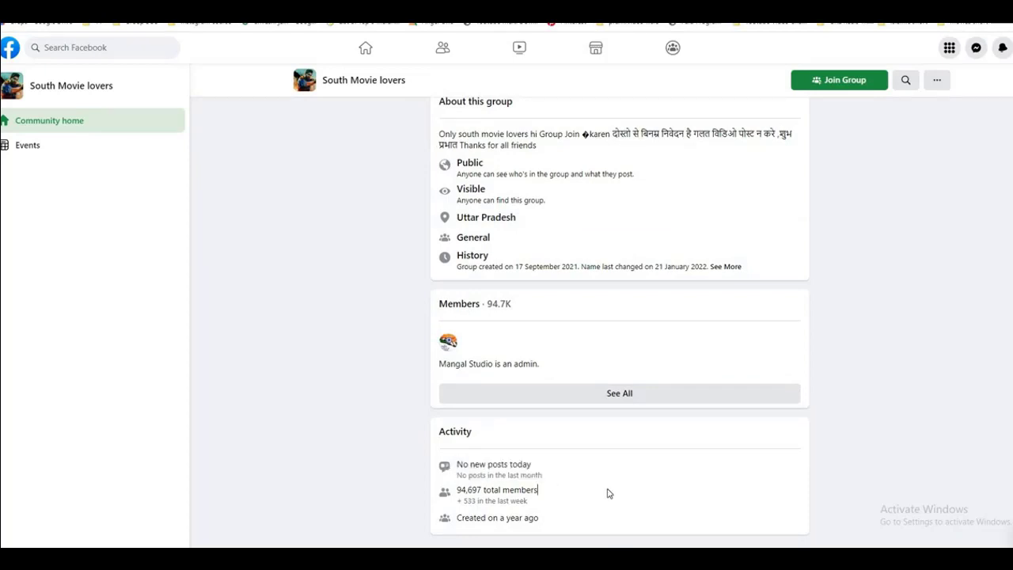
drag(549, 475, 454, 465)
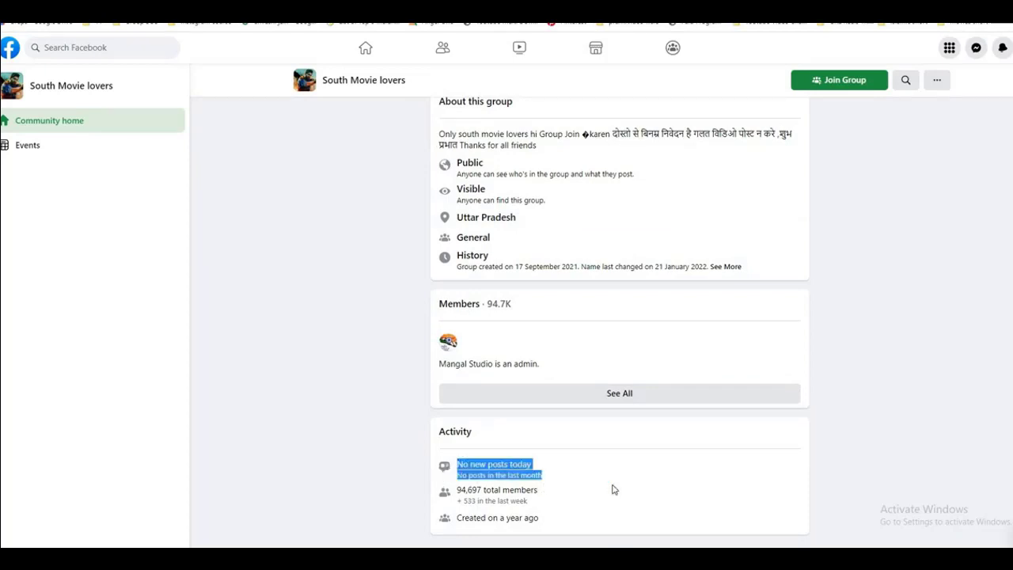
click(615, 489)
drag(561, 481, 456, 464)
scroll(379, 194, up, 1)
scroll(379, 194, up, 2)
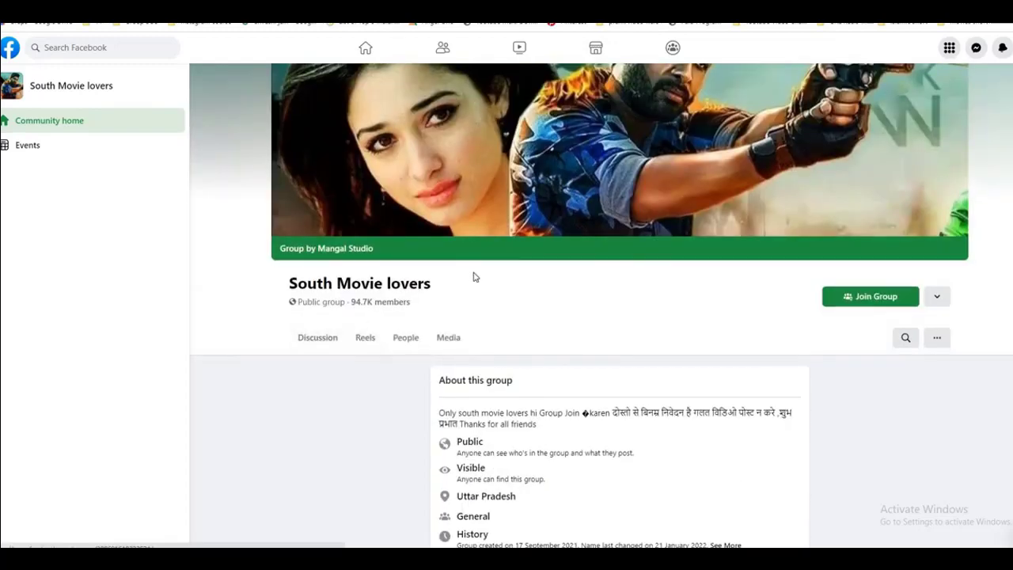
- Go from the South Movie lovers discussion page to the full About details and recheck the group's recent post activity
scroll(771, 262, down, 3)
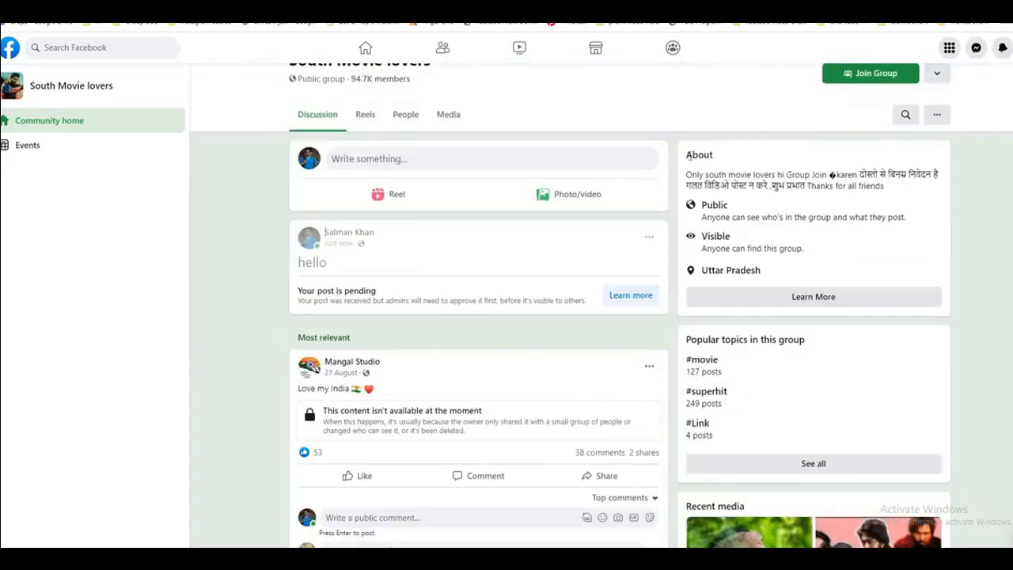
drag(687, 155, 742, 160)
click(812, 303)
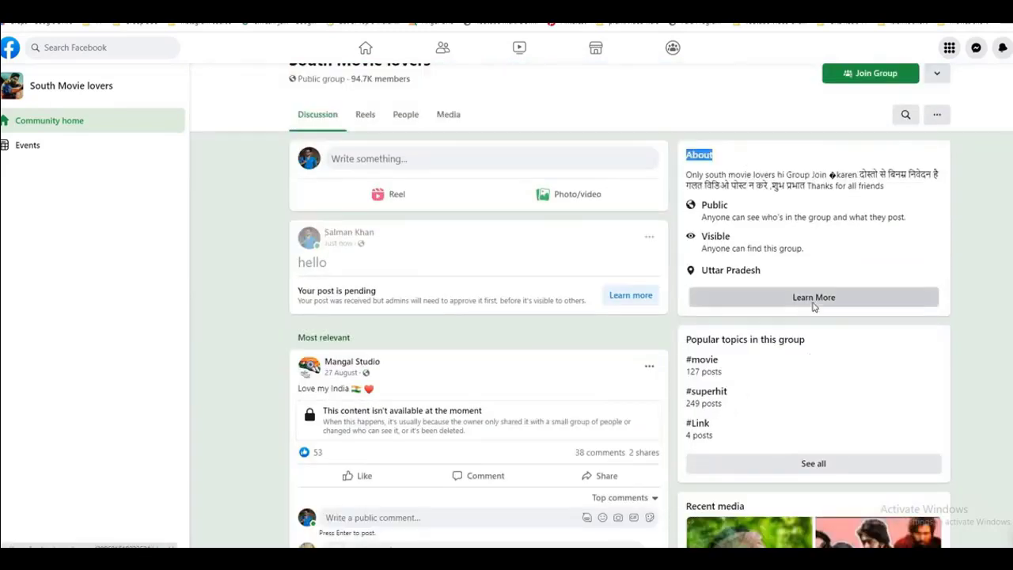
scroll(539, 248, down, 1)
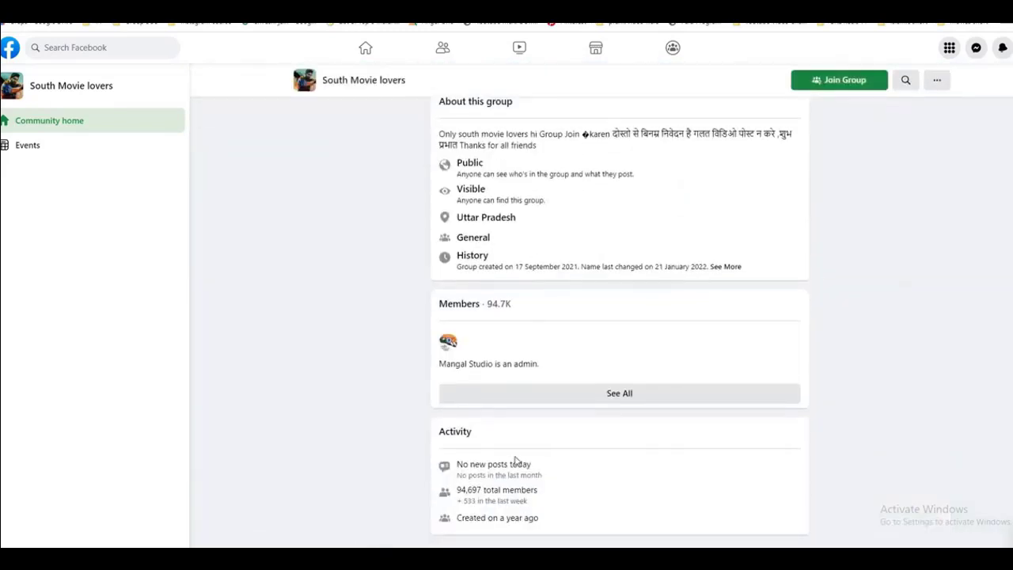
drag(547, 476, 491, 484)
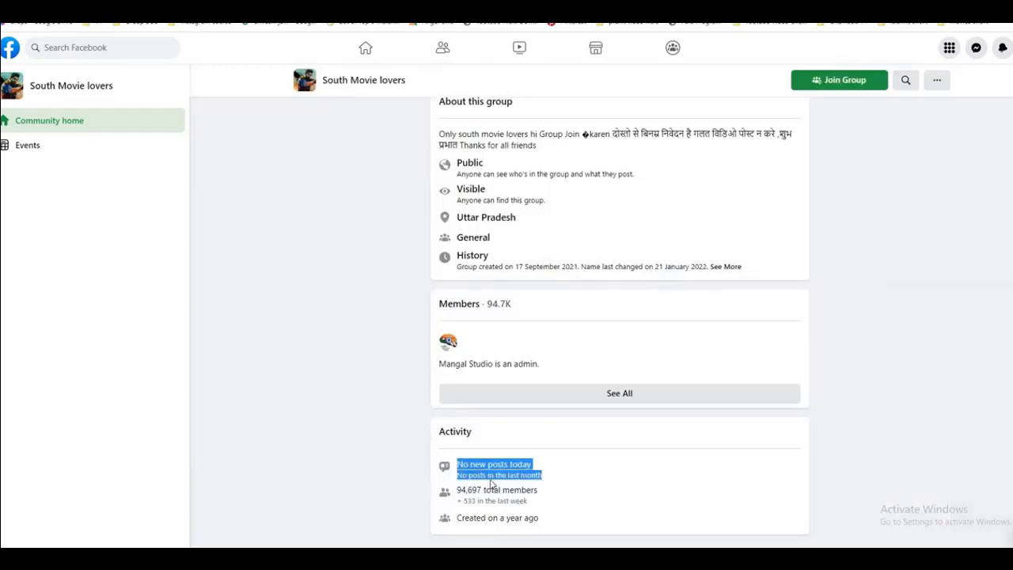
click(515, 441)
- Return to the group search results and open the South movie 2022 group in a separate tab
key(alt+Left)
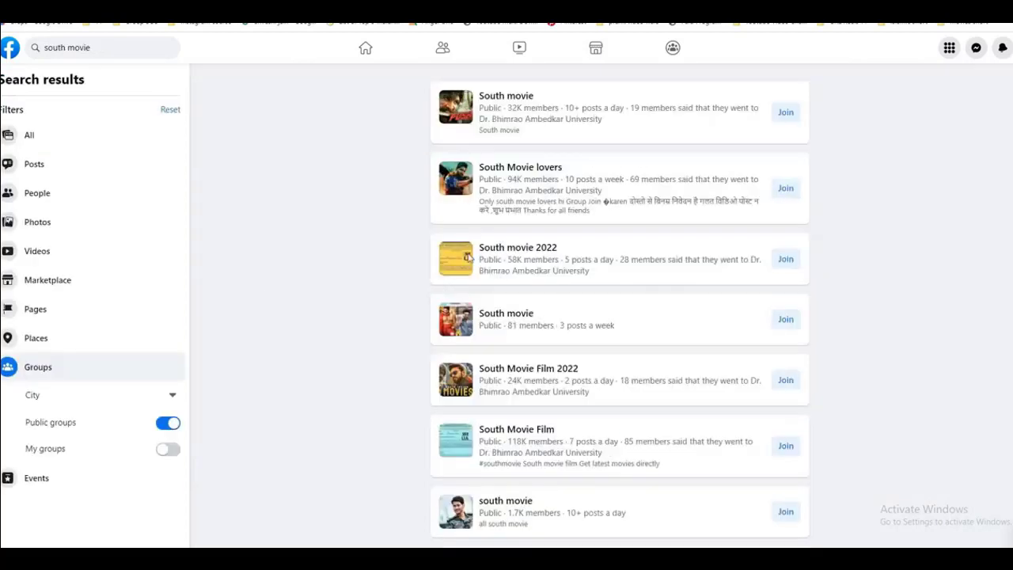
scroll(530, 192, down, 1)
right_click(528, 194)
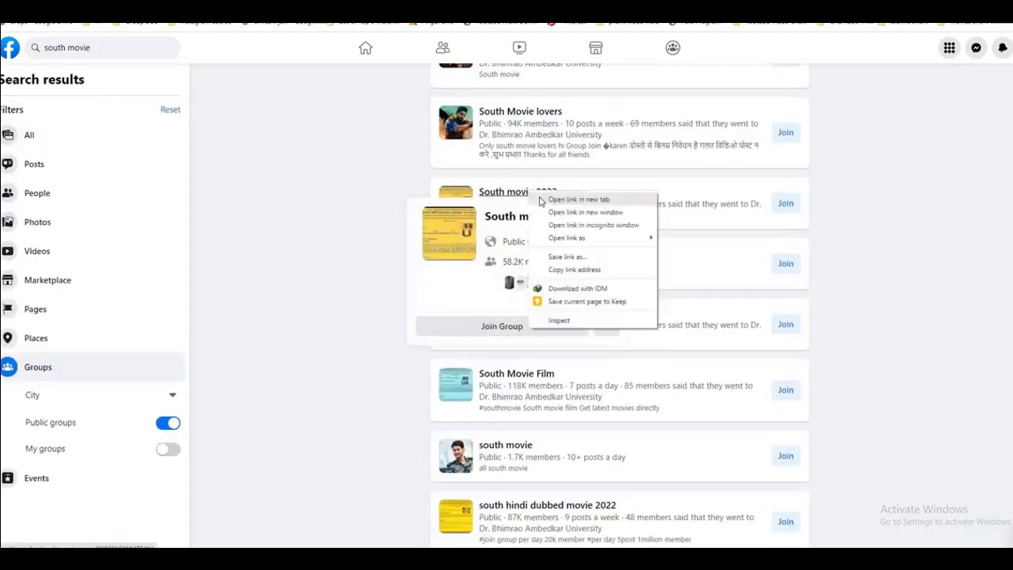
key(Escape)
click(467, 12)
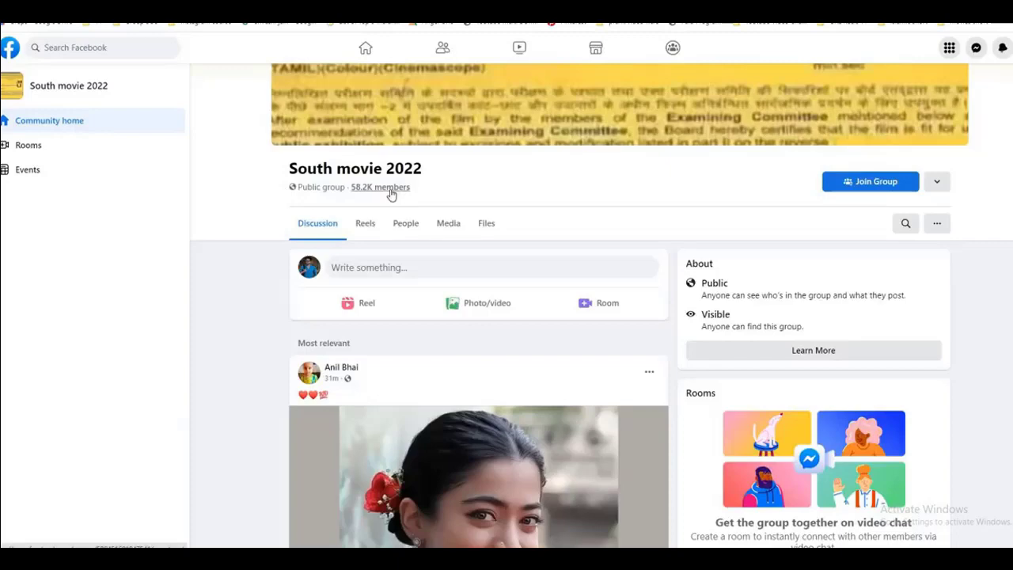
- Check the activity figures in the South movie 2022 group's full About details and return to its discussion
click(492, 223)
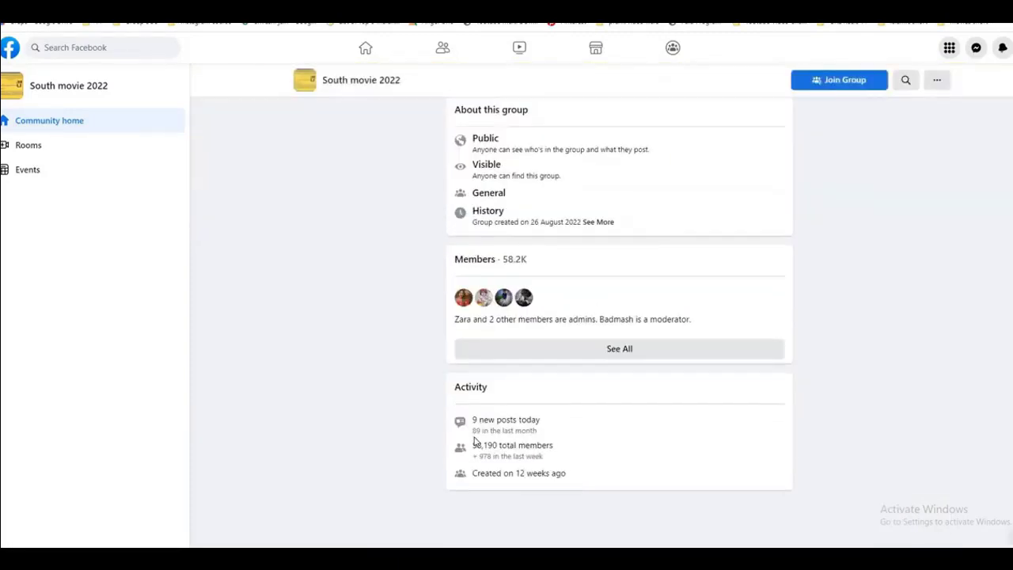
scroll(316, 344, up, 5)
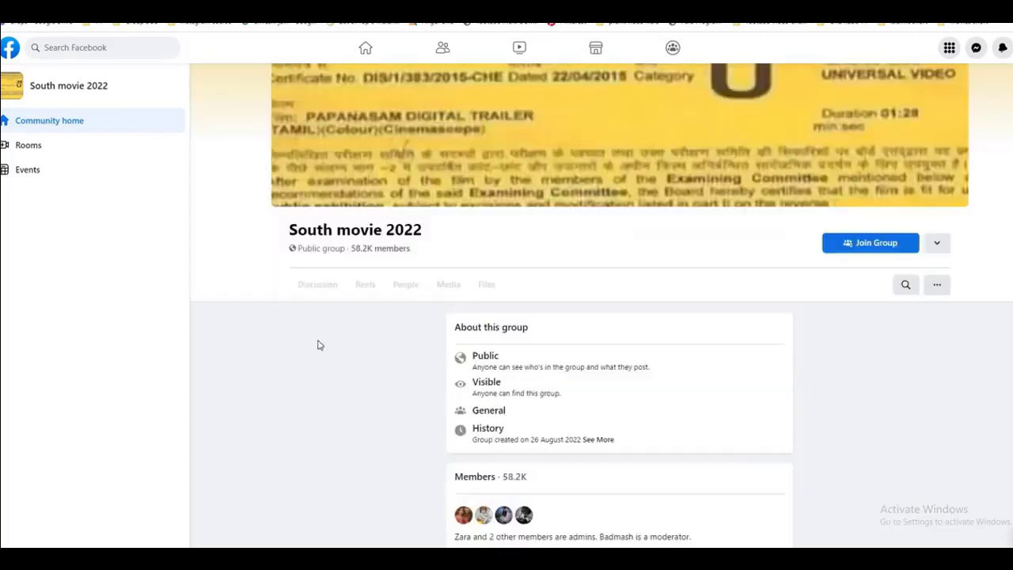
scroll(576, 348, down, 4)
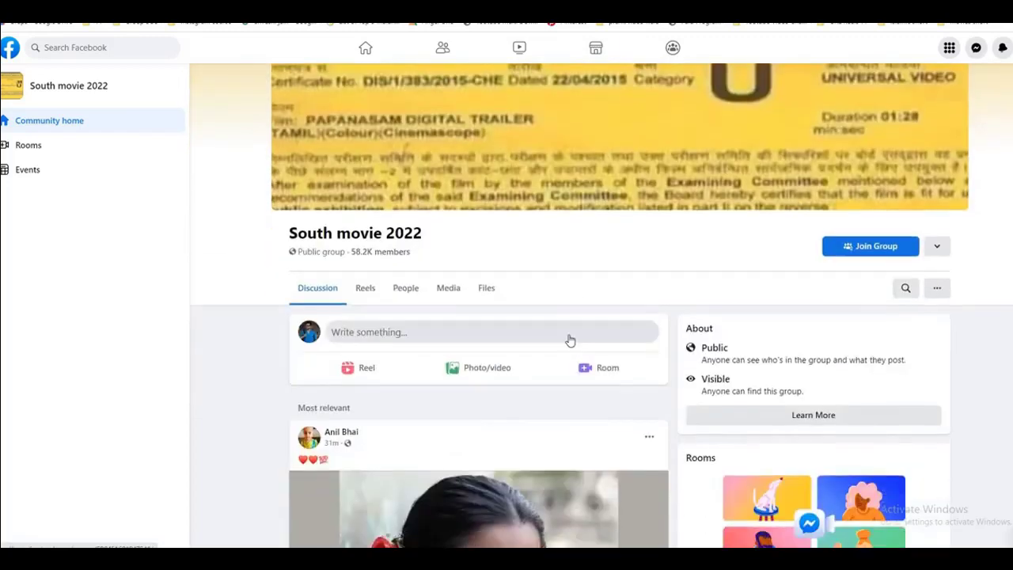
- Publish a "hello" post in the South movie 2022 group
scroll(473, 224, up, 2)
click(472, 224)
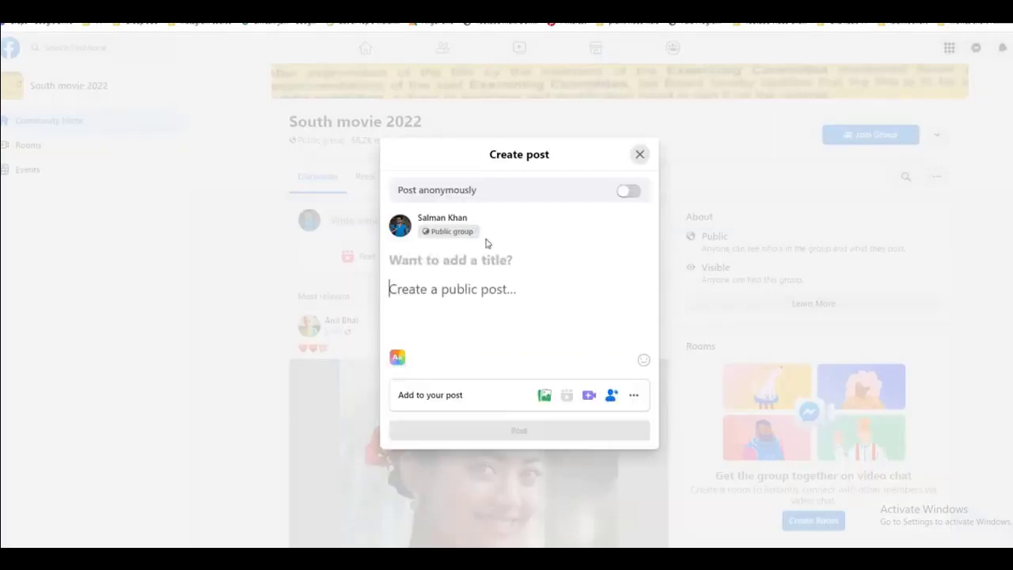
text(hello)
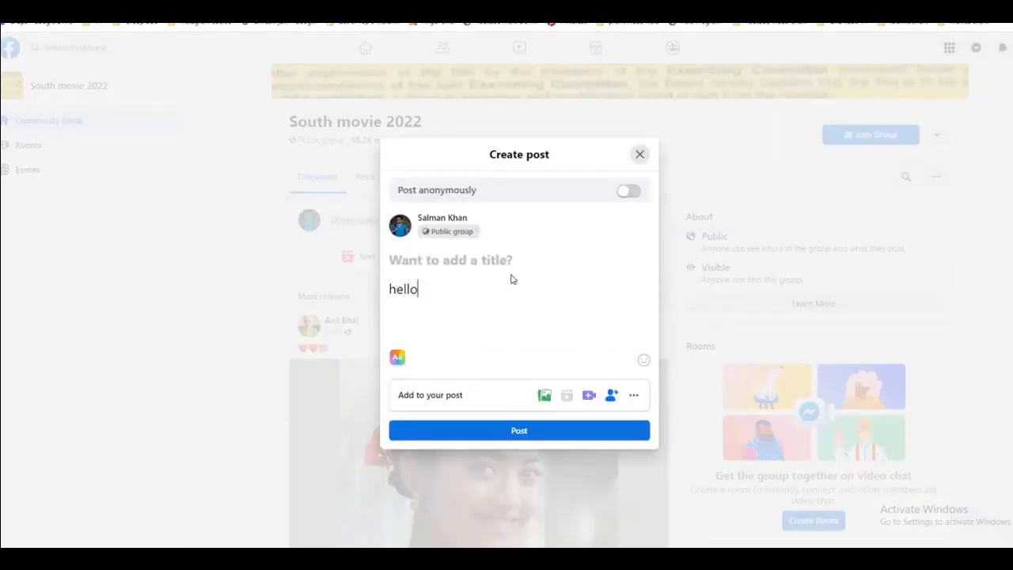
click(570, 432)
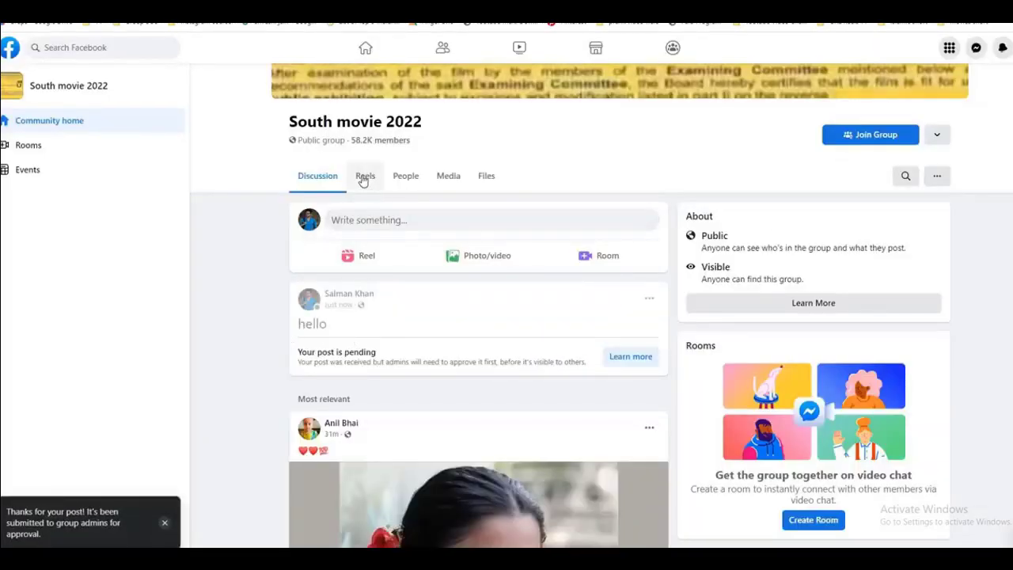
- Open the member list of the South movie 2022 group and look through the admins and recently joined members
click(379, 141)
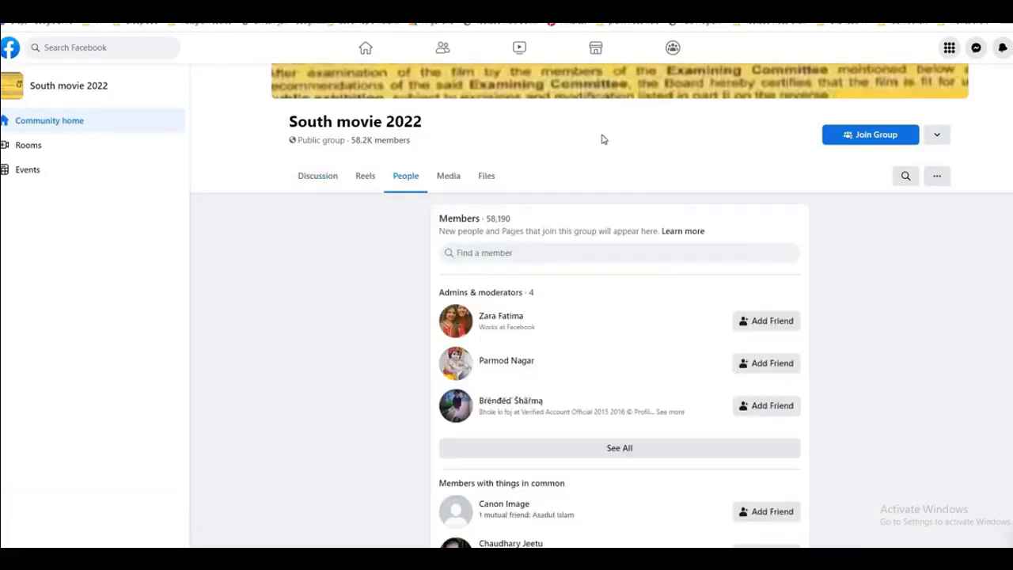
scroll(601, 139, down, 10)
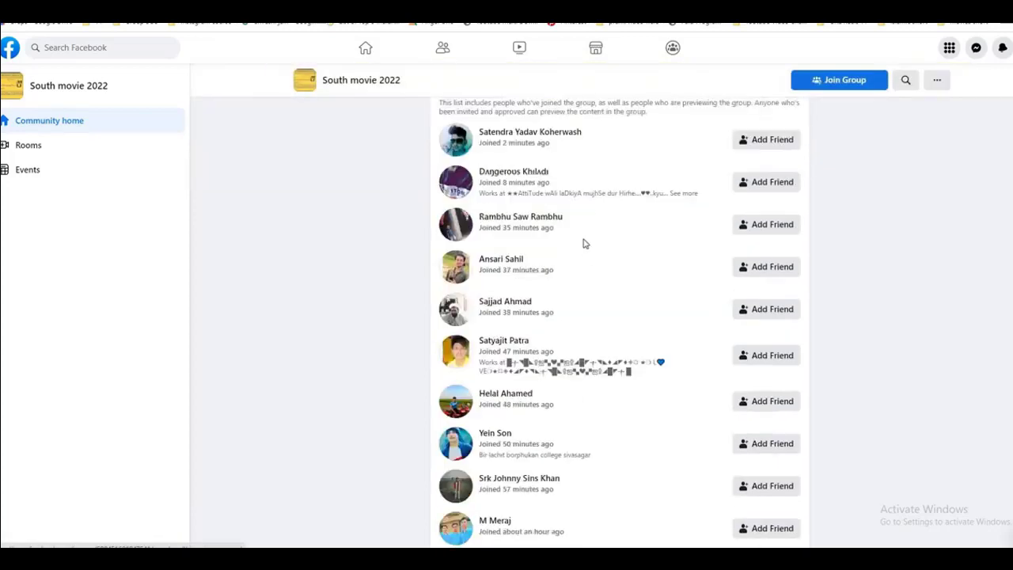
scroll(583, 243, up, 9)
scroll(294, 435, up, 5)
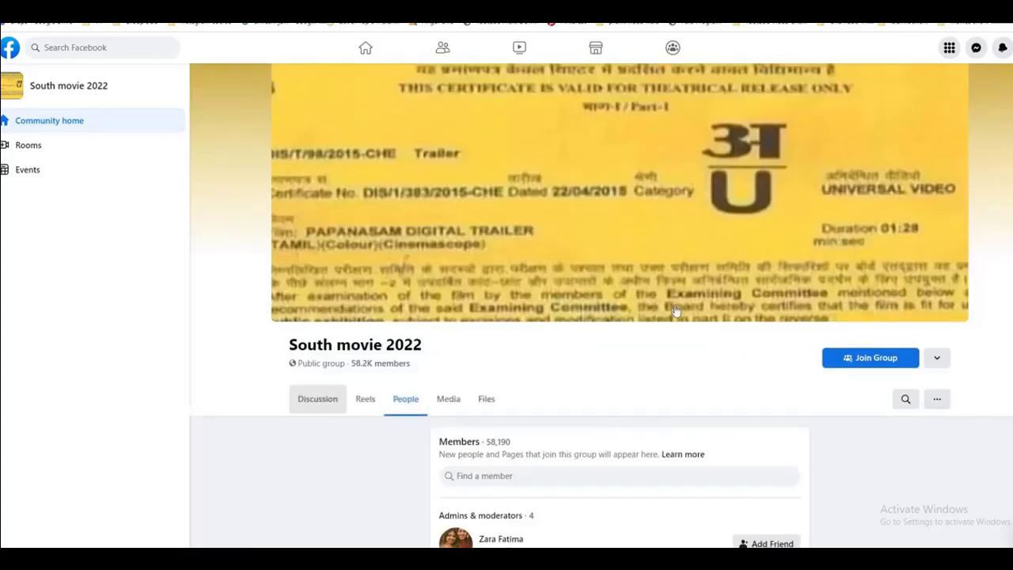
- Recheck the post and member activity in the South movie 2022 group's full About details
scroll(932, 358, down, 5)
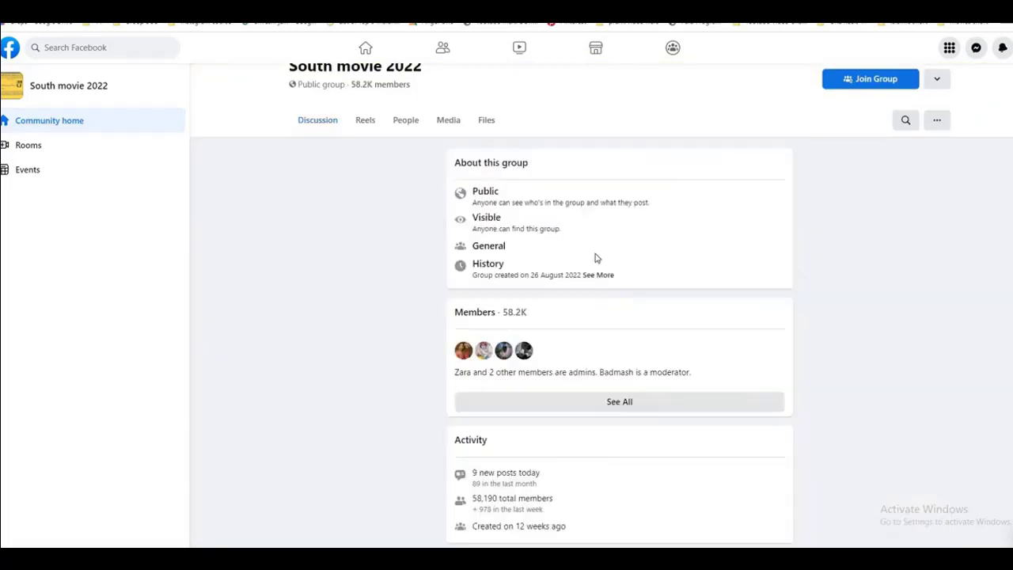
scroll(597, 258, down, 2)
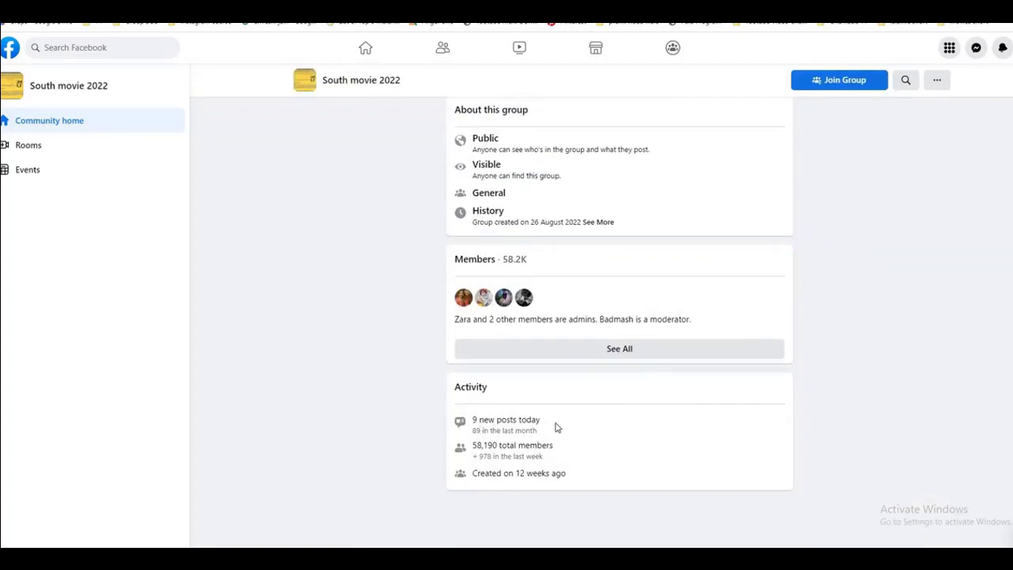
scroll(554, 427, up, 5)
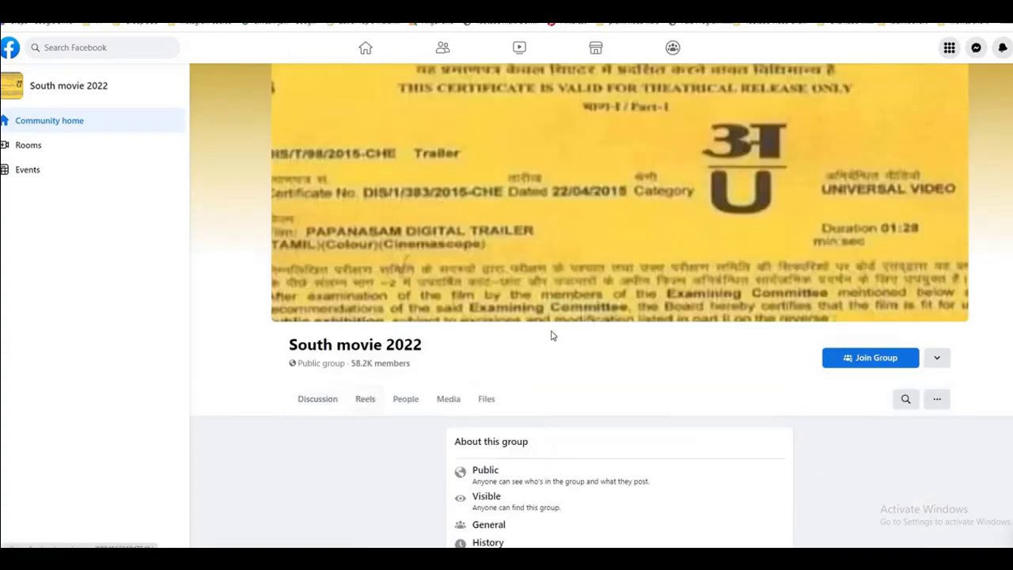
- Browse the South movie 2022 discussion feed and examine how recently the members' posts were published
scroll(553, 336, down, 10)
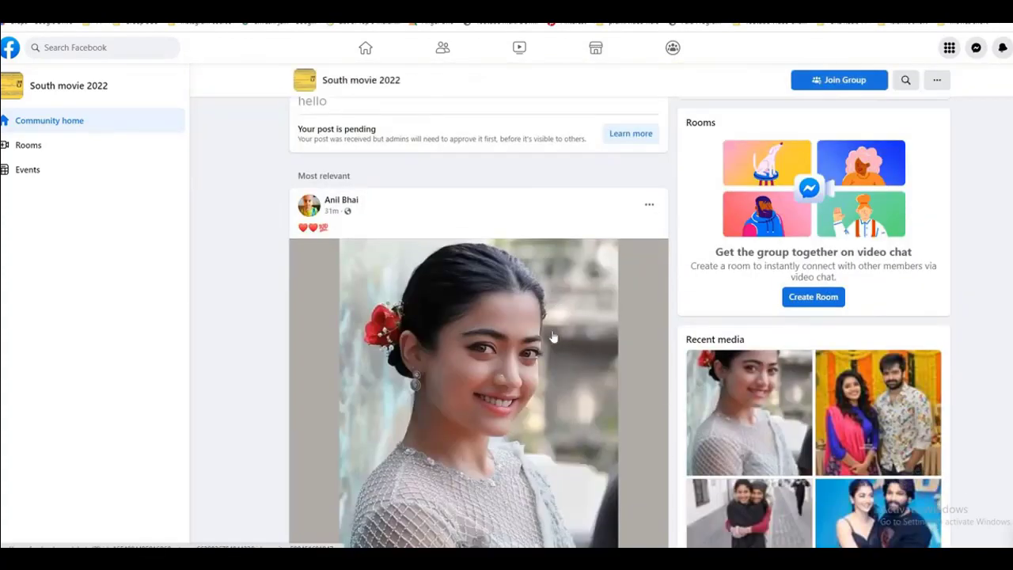
scroll(552, 335, down, 10)
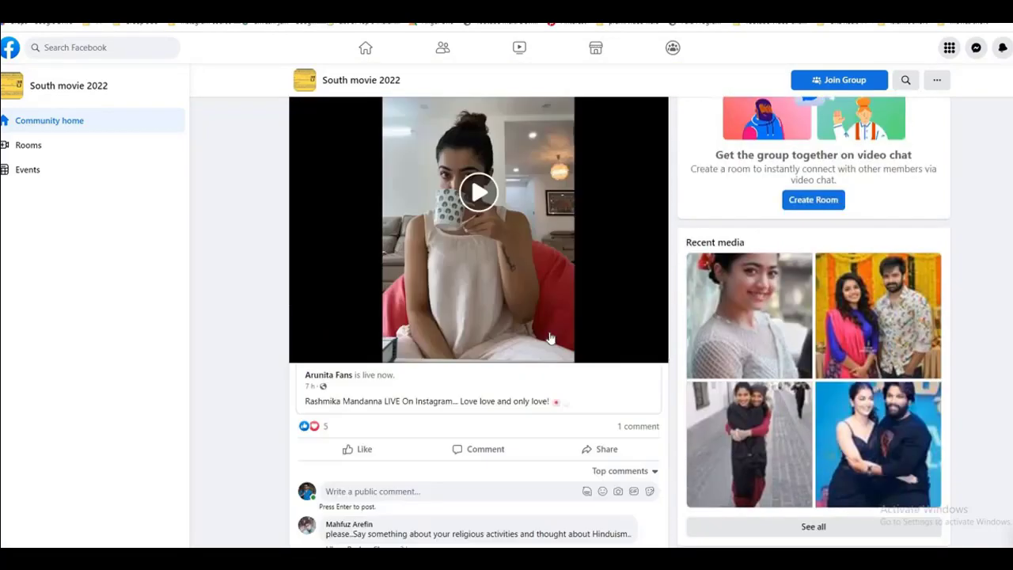
scroll(550, 338, down, 5)
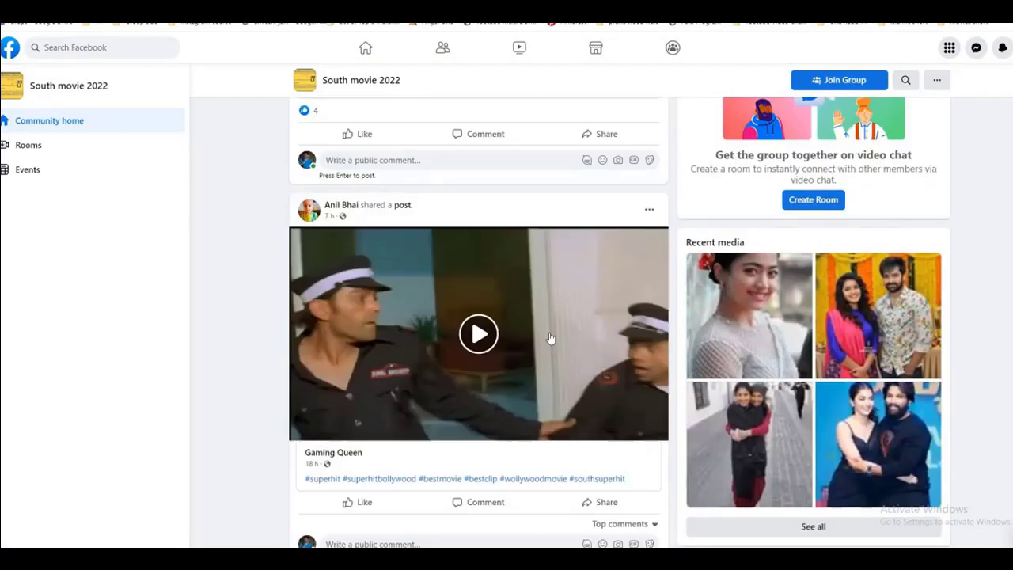
scroll(550, 338, up, 4)
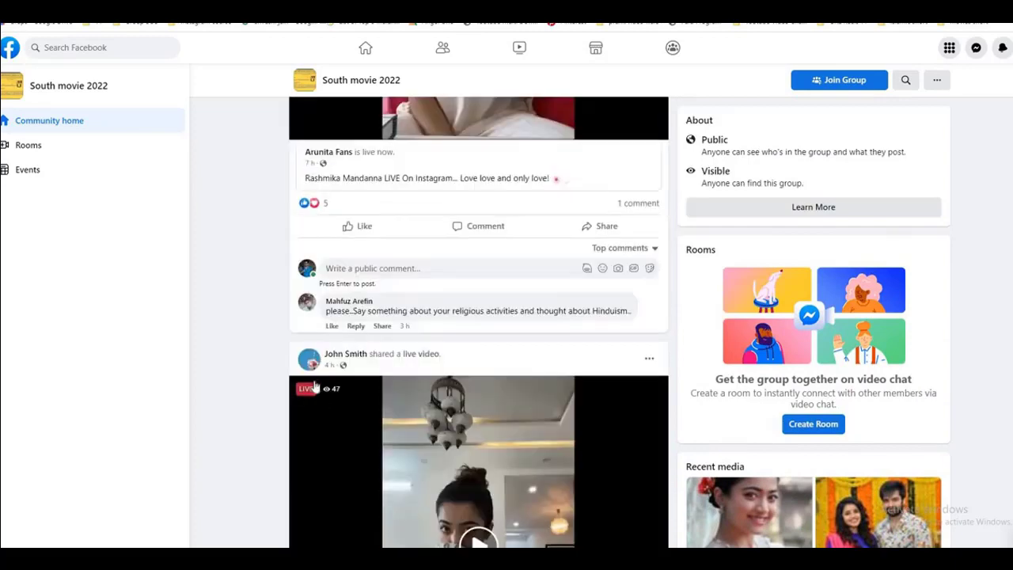
scroll(445, 339, up, 6)
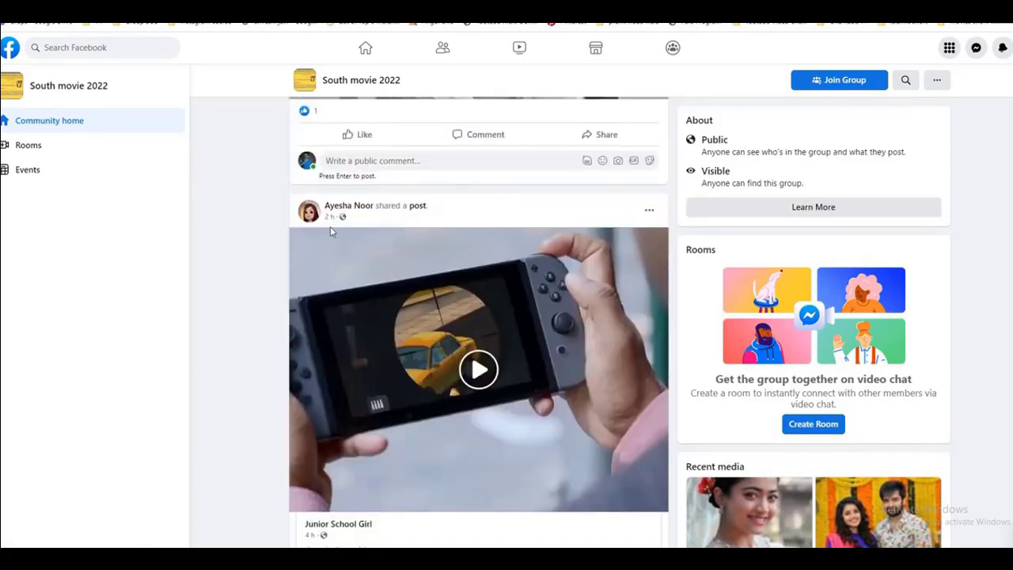
scroll(424, 325, up, 8)
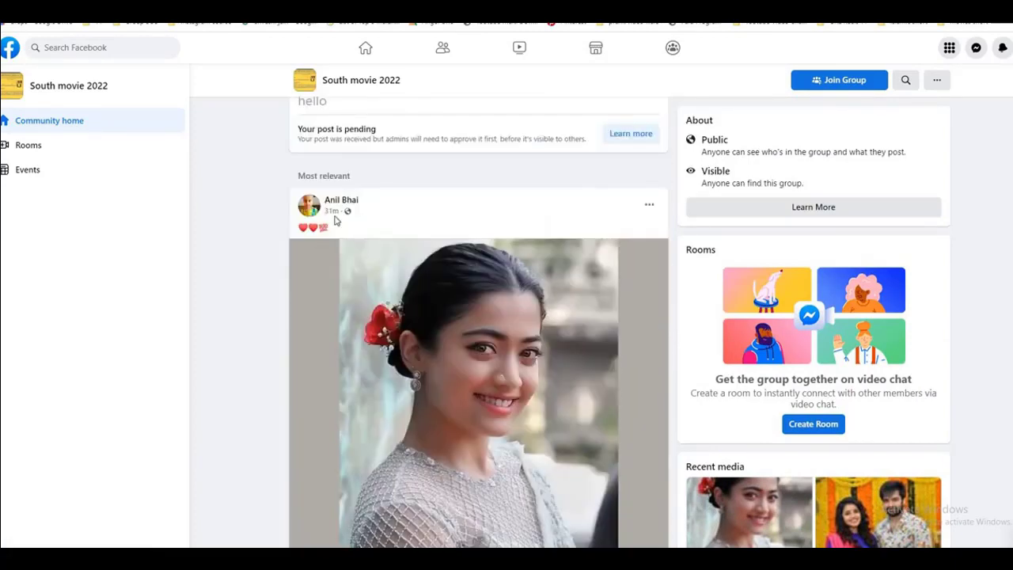
scroll(538, 345, down, 2)
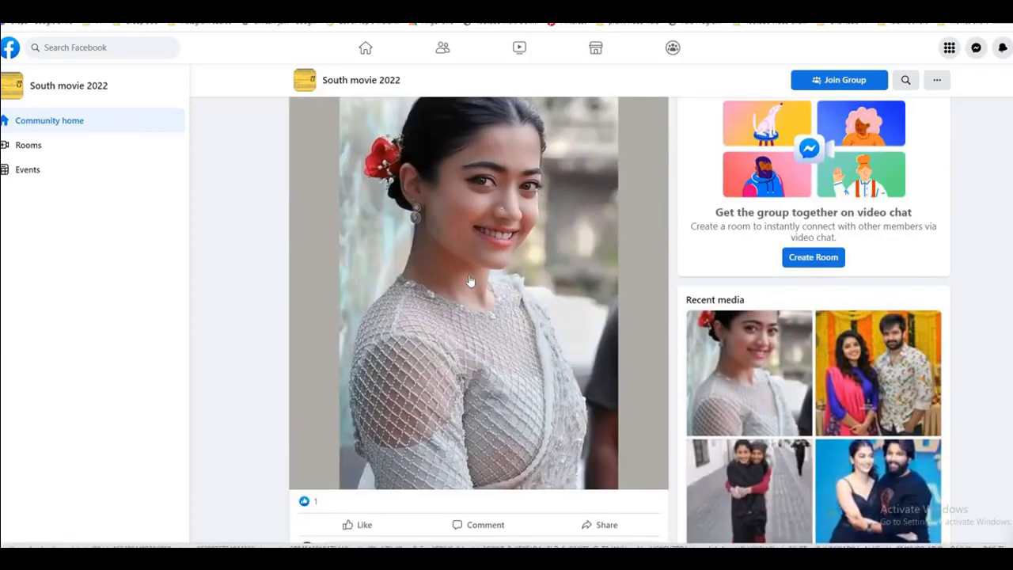
scroll(467, 283, up, 10)
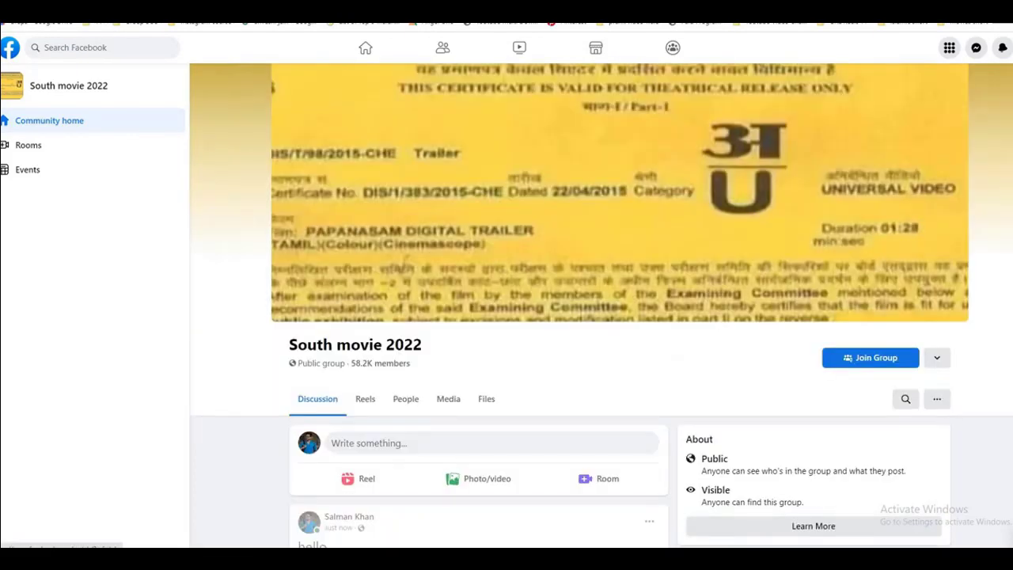
- Switch to the South movie group and examine the post and member activity in its full About details
key(alt+Tab)
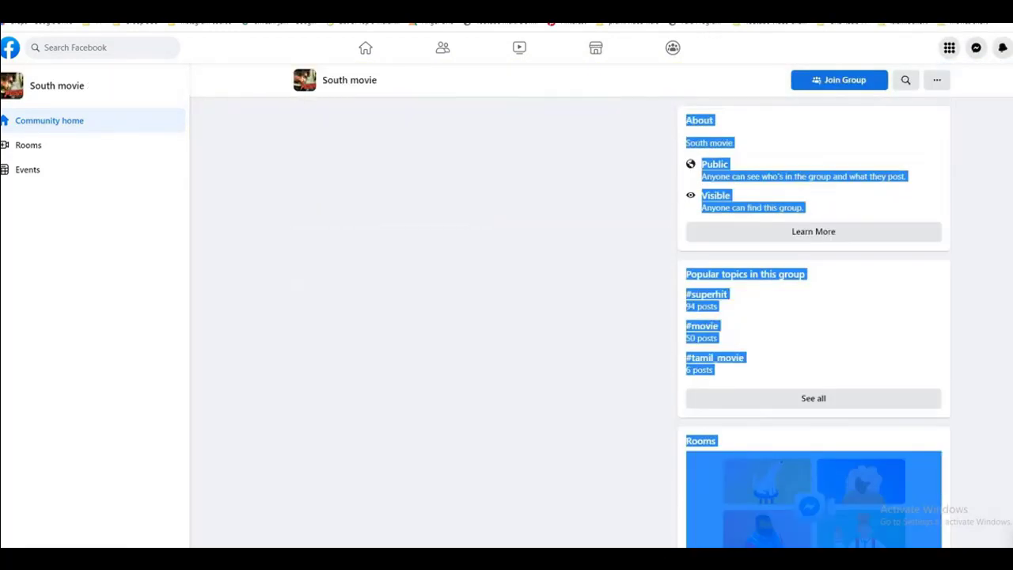
scroll(823, 364, up, 4)
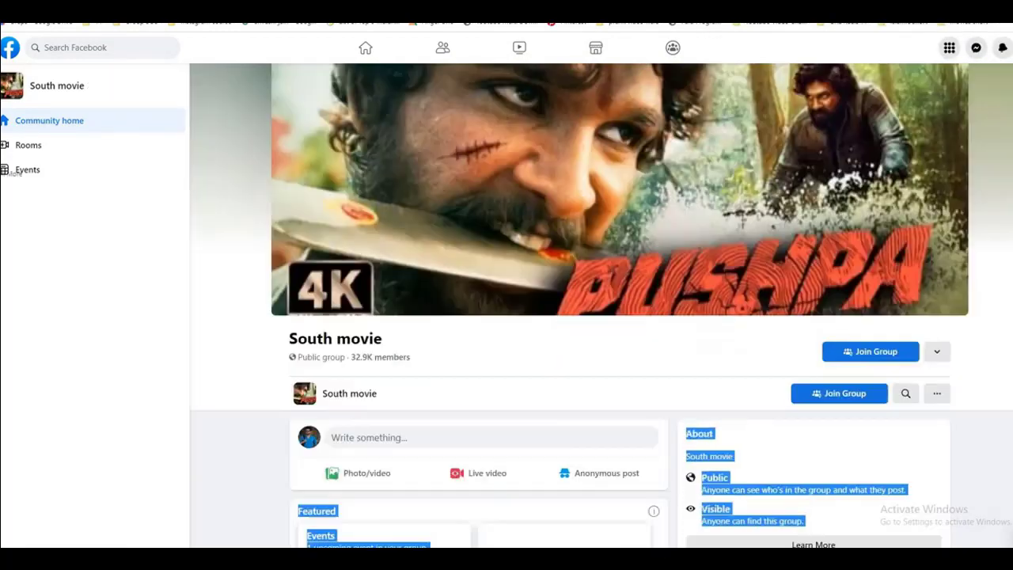
scroll(779, 214, down, 3)
click(808, 227)
scroll(551, 239, up, 3)
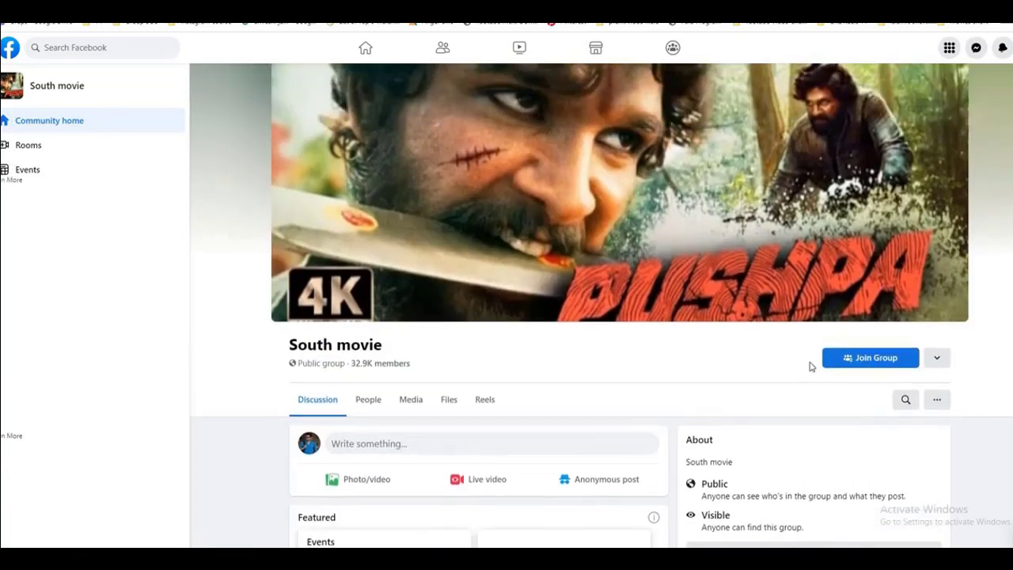
scroll(810, 364, down, 3)
drag(686, 161, 823, 271)
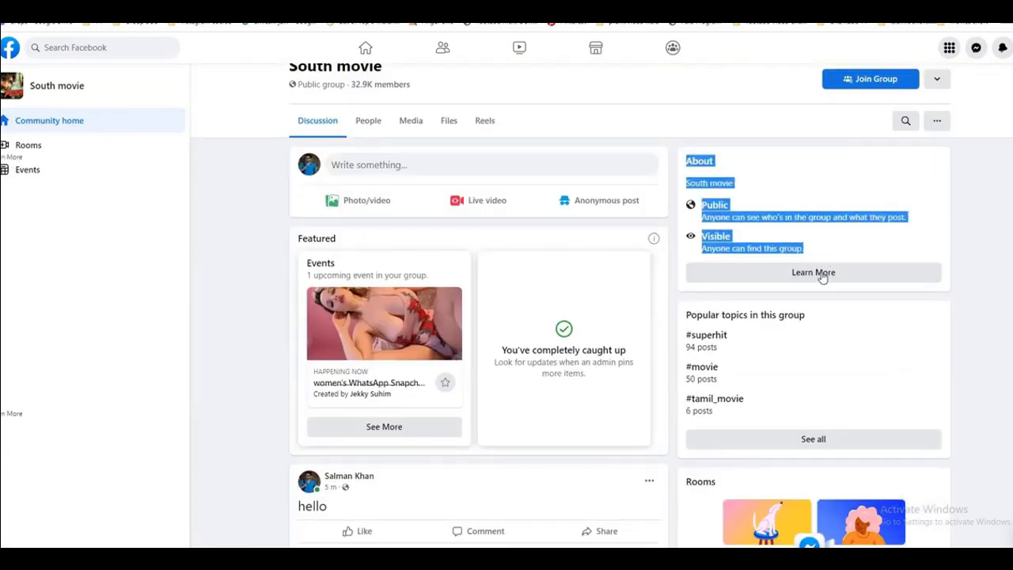
click(823, 274)
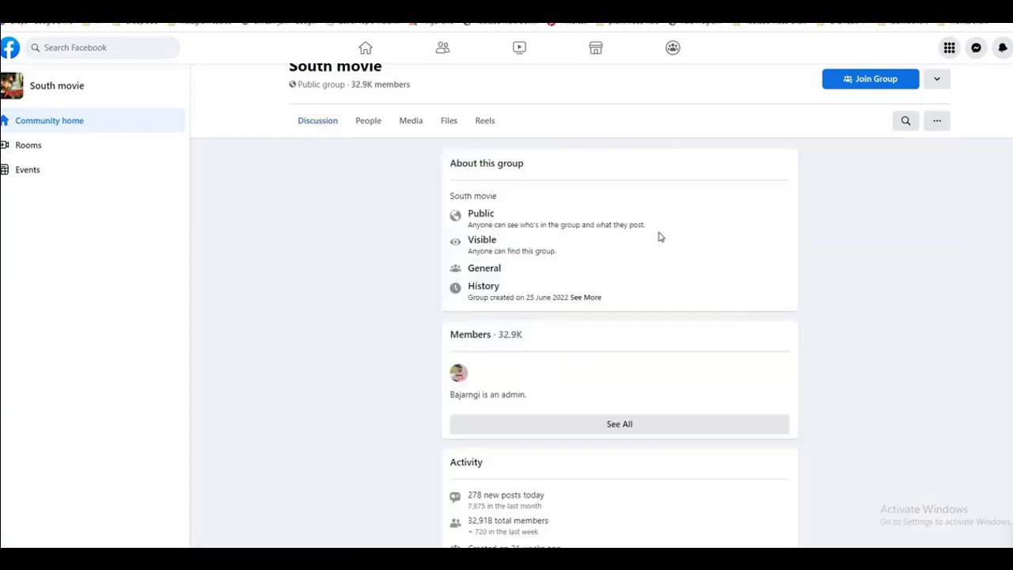
scroll(660, 470, down, 1)
drag(544, 456, 485, 454)
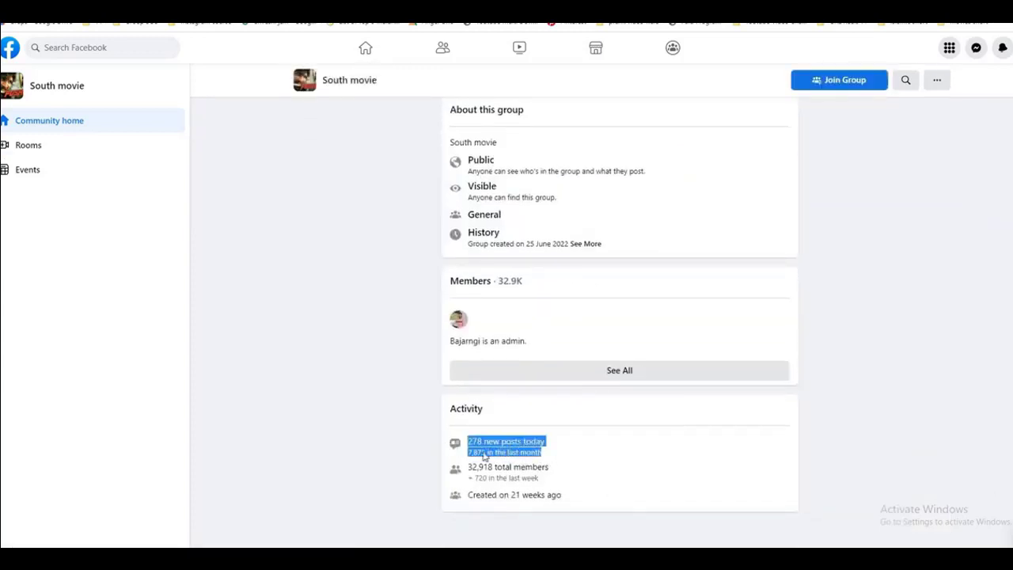
click(599, 456)
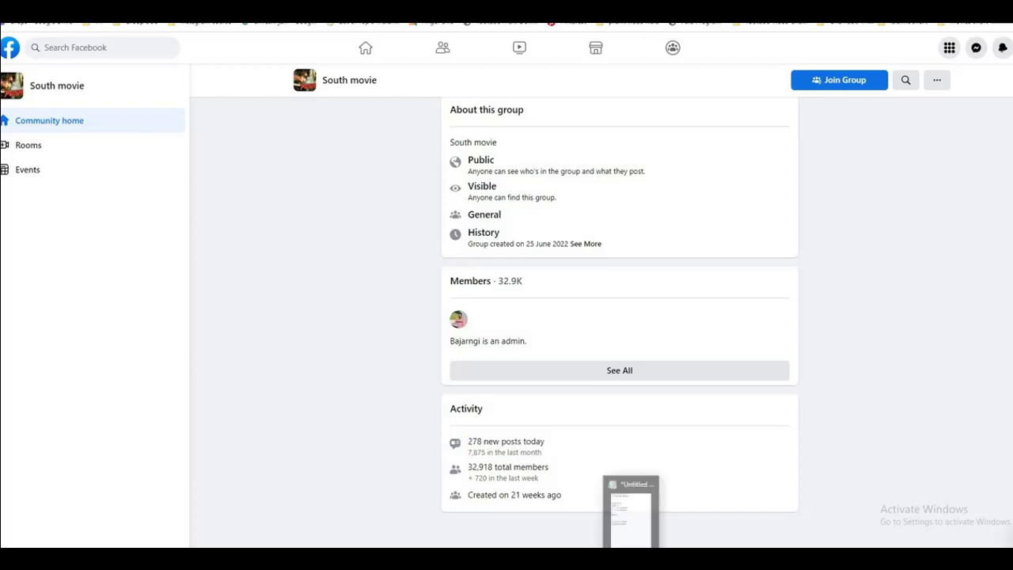
- Switch to Notepad and add the line "last months post - 5K" under the About heading
click(631, 554)
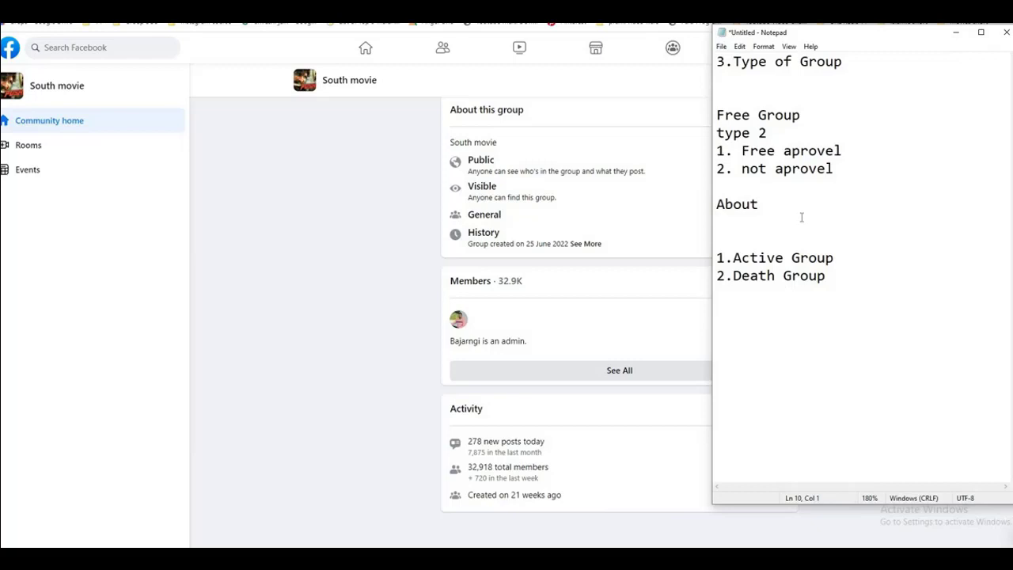
text(last months post)
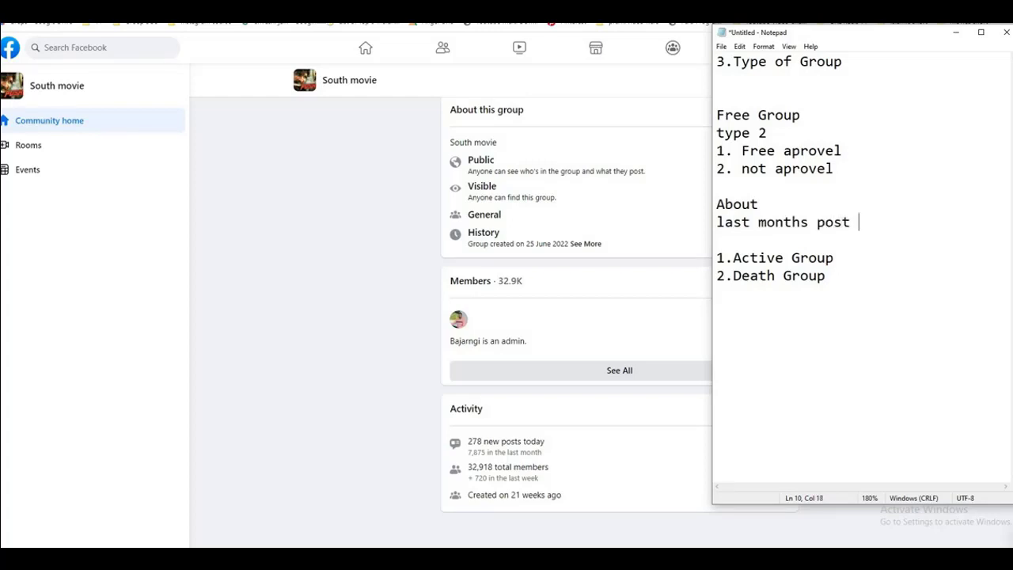
text( - 5K)
key(Return)
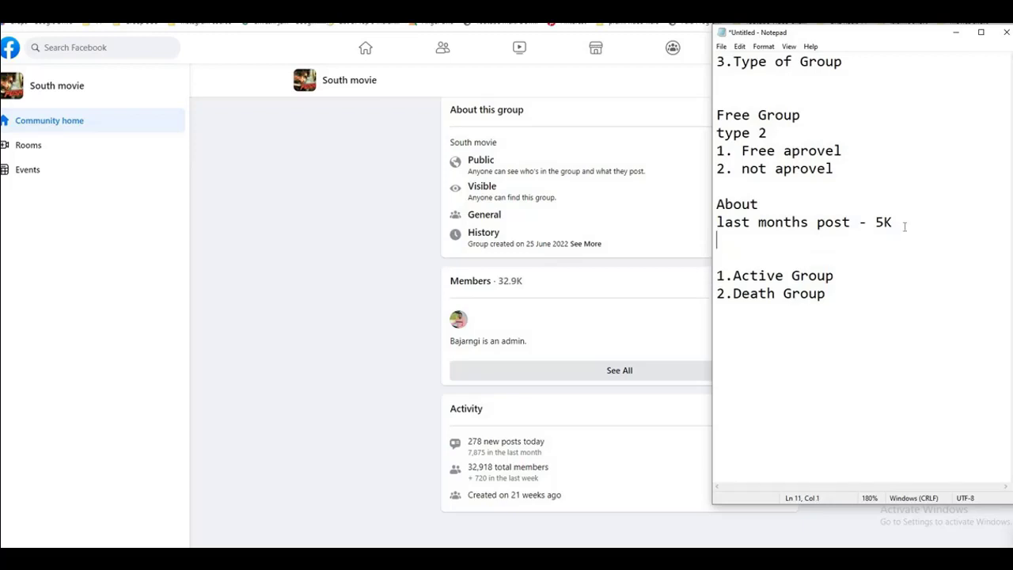
- Recheck the last month's post figure in the South movie group's activity and return to the notes
click(552, 463)
drag(549, 459, 553, 459)
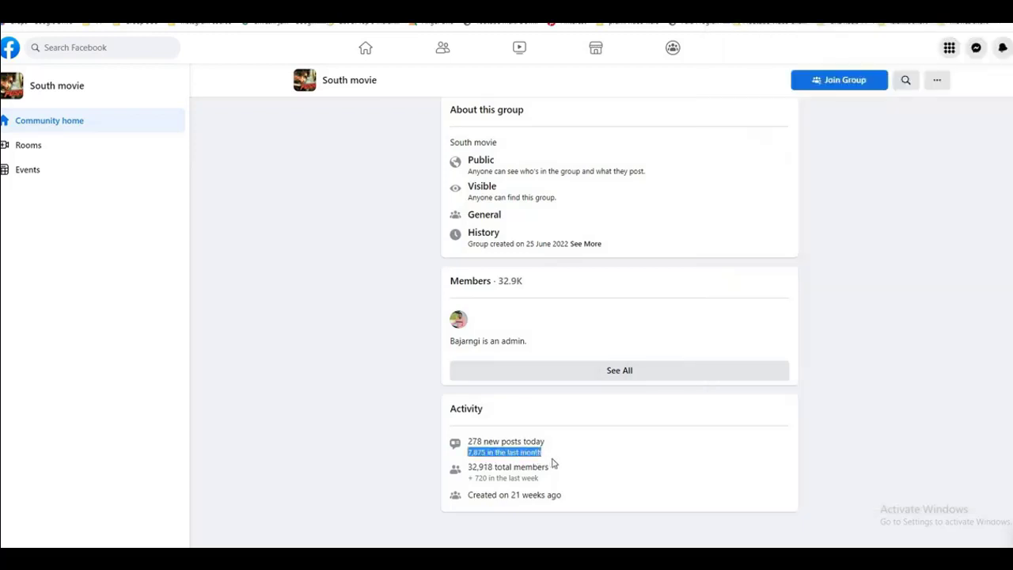
key(alt+Tab)
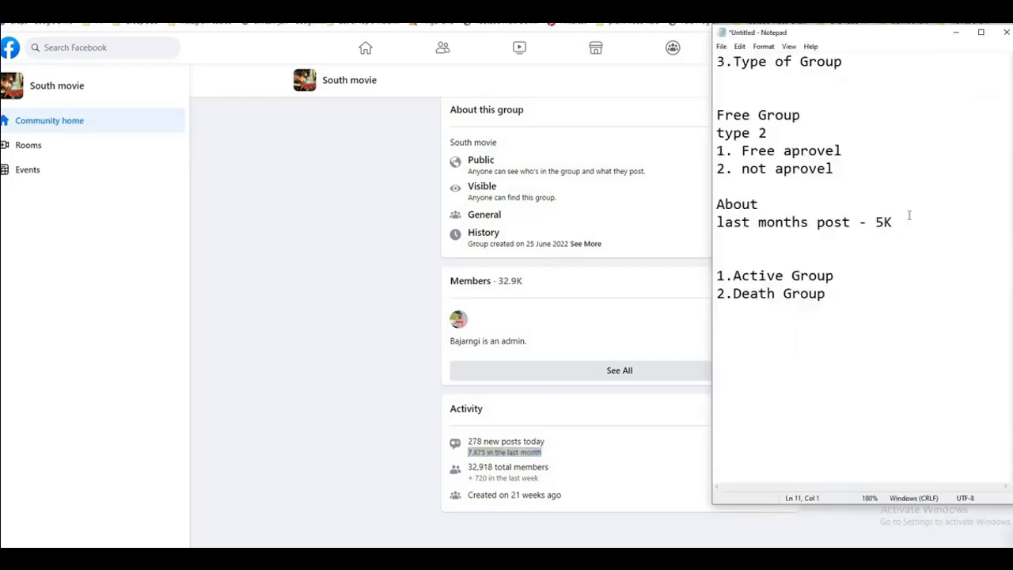
- Copy the web address of the South movie group's discussion page and paste it below the "last months post - 5K" line in Notepad
click(285, 340)
scroll(284, 341, up, 2)
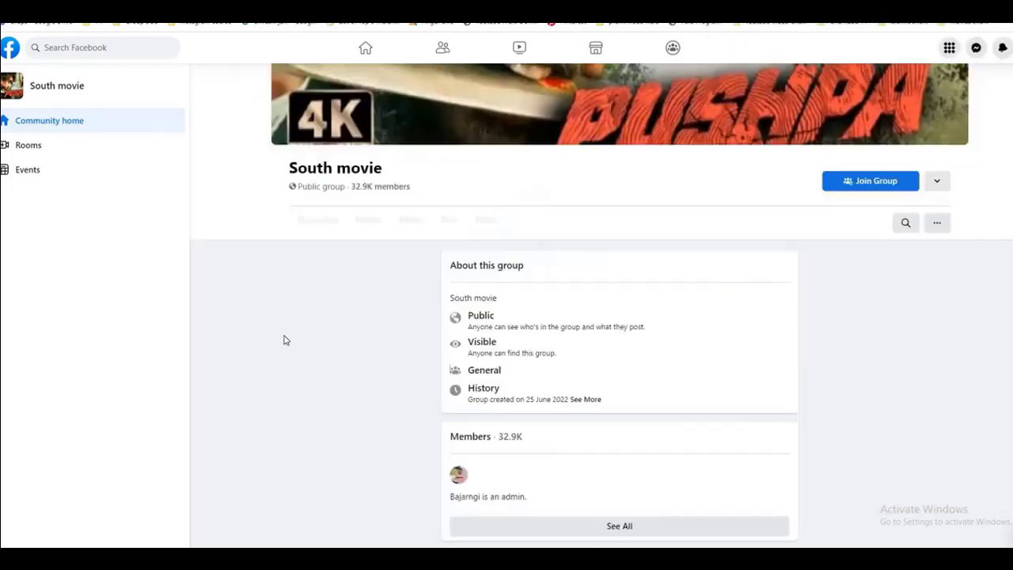
scroll(284, 340, up, 2)
click(322, 410)
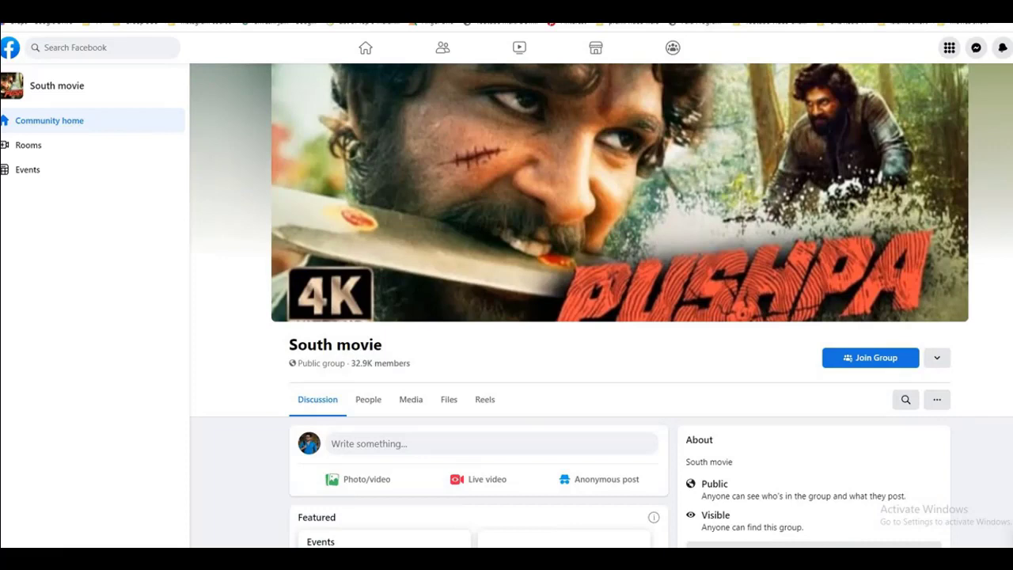
right_click(190, 11)
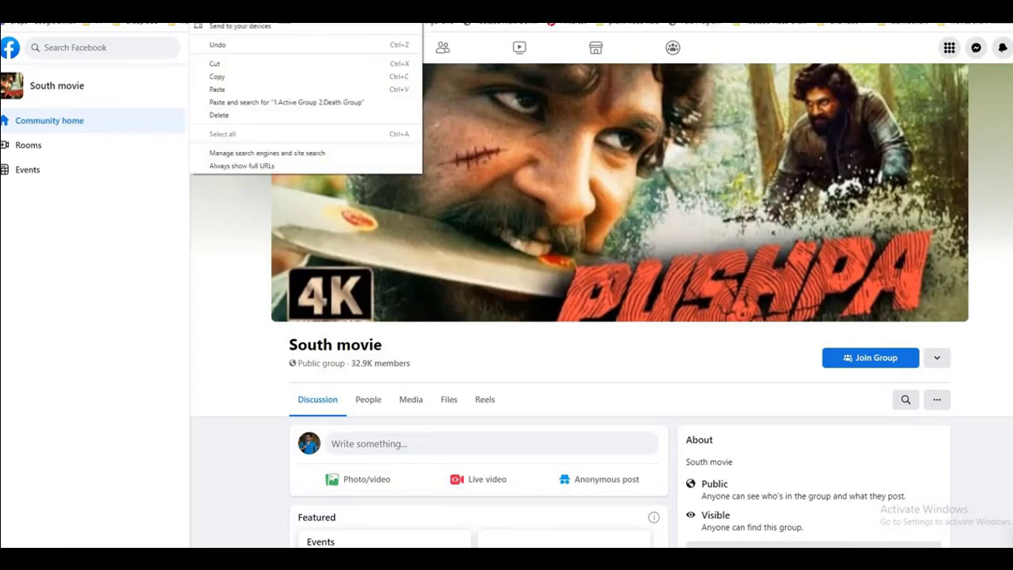
click(240, 76)
key(alt+Tab)
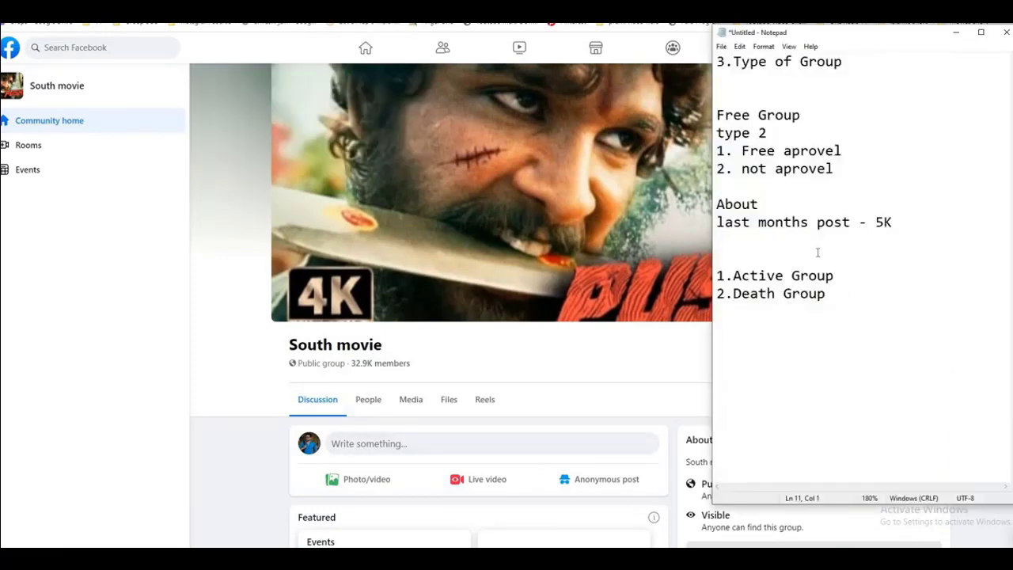
key(ctrl+v)
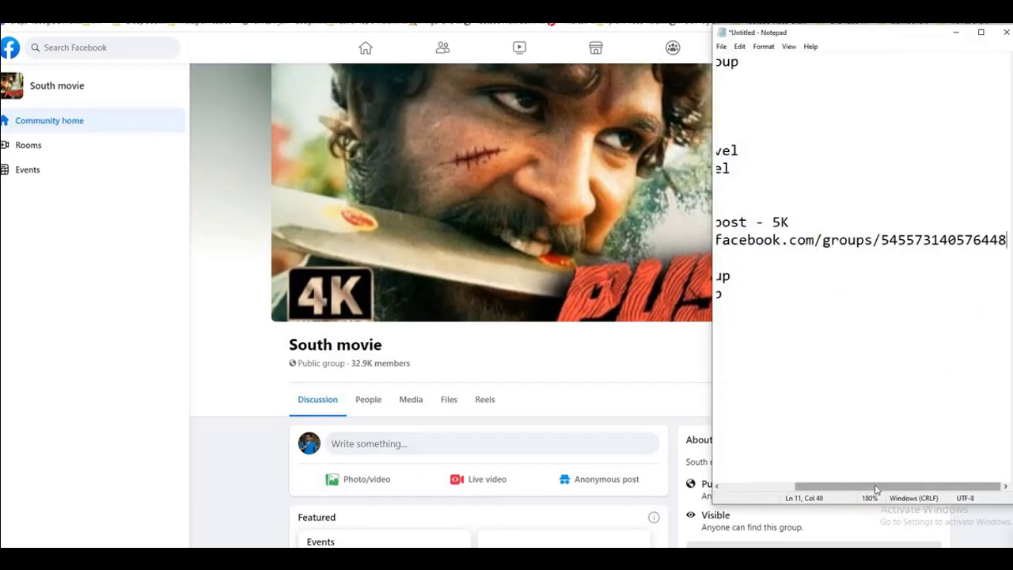
click(782, 489)
drag(818, 489, 874, 491)
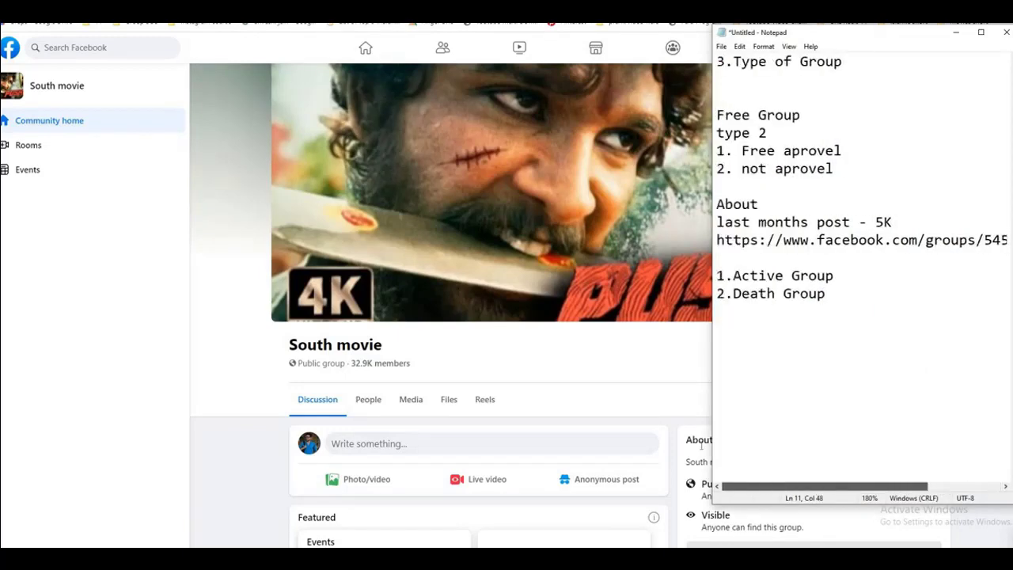
- Copy the saved group link from the notes and open it in a new browser tab
drag(717, 239, 1006, 239)
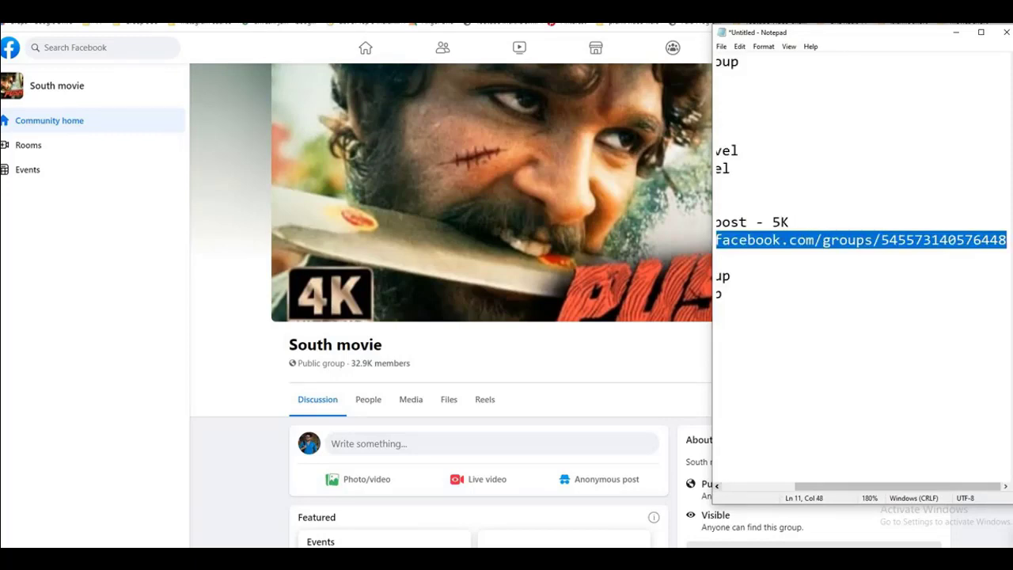
click(955, 32)
key(ctrl+t)
right_click(680, 11)
click(705, 80)
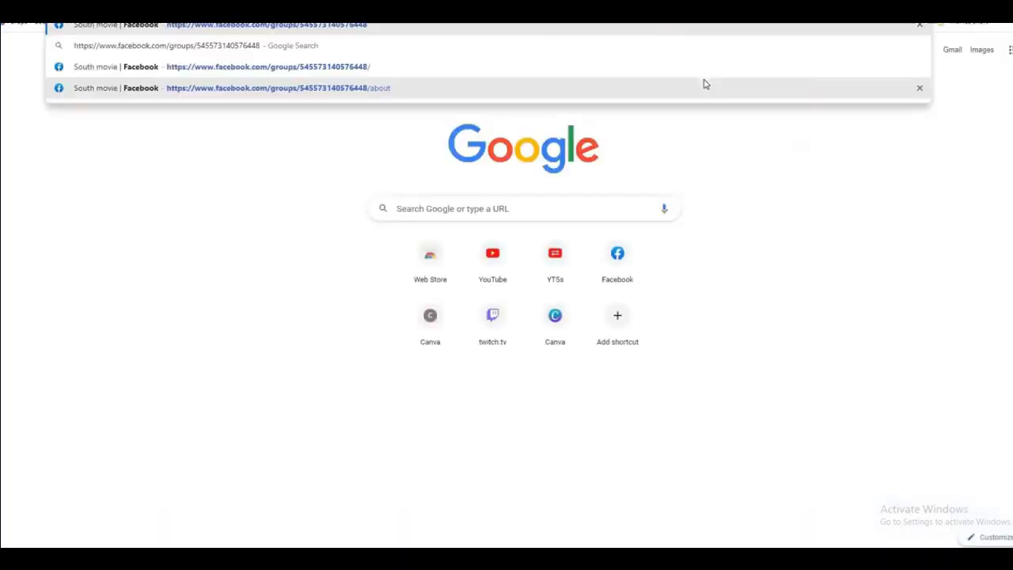
key(Return)
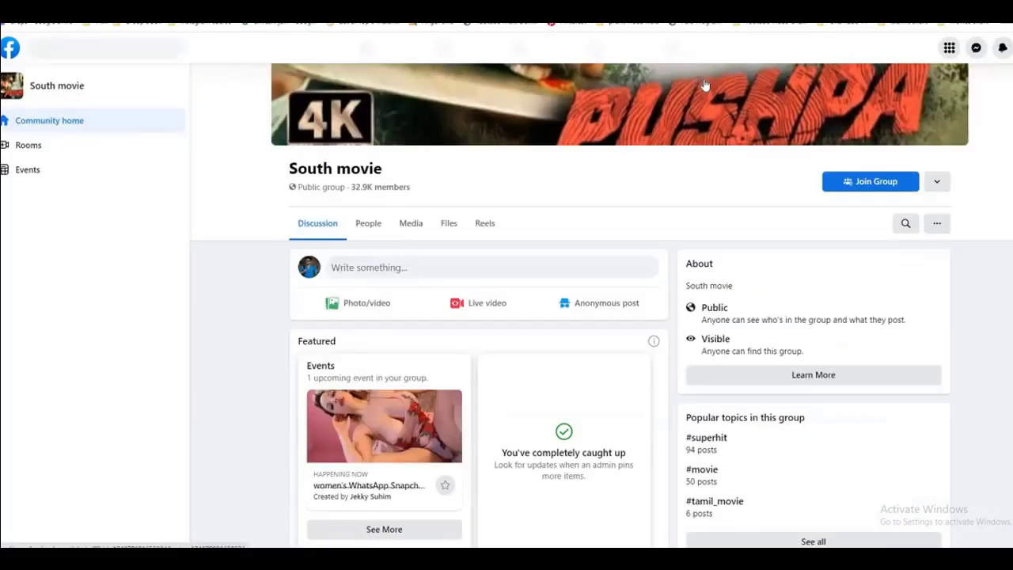
- Draft a public post with the copied group link in the South movie group, and close it without publishing
scroll(473, 267, down, 5)
scroll(473, 289, up, 6)
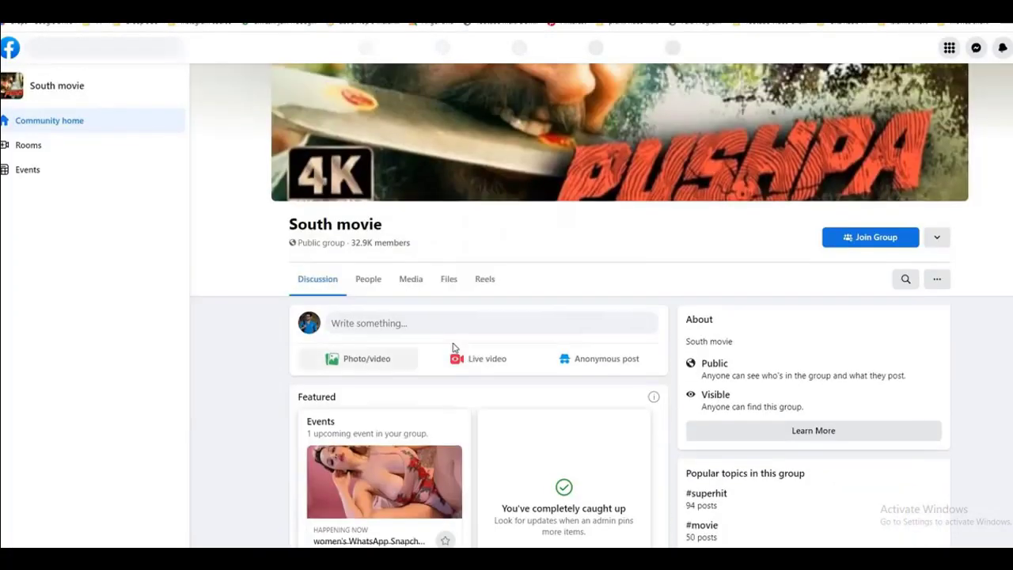
click(452, 330)
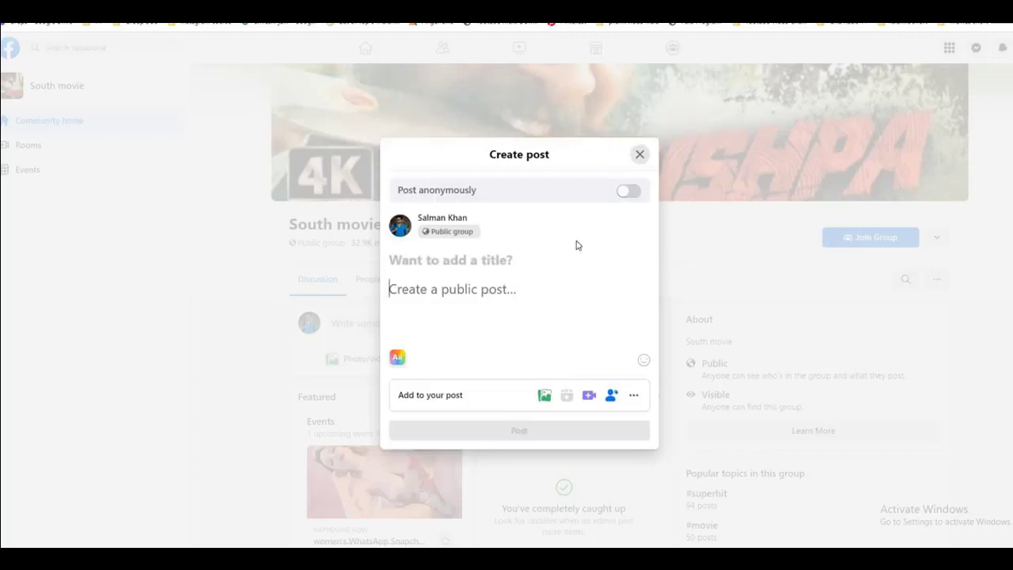
key(ctrl+v)
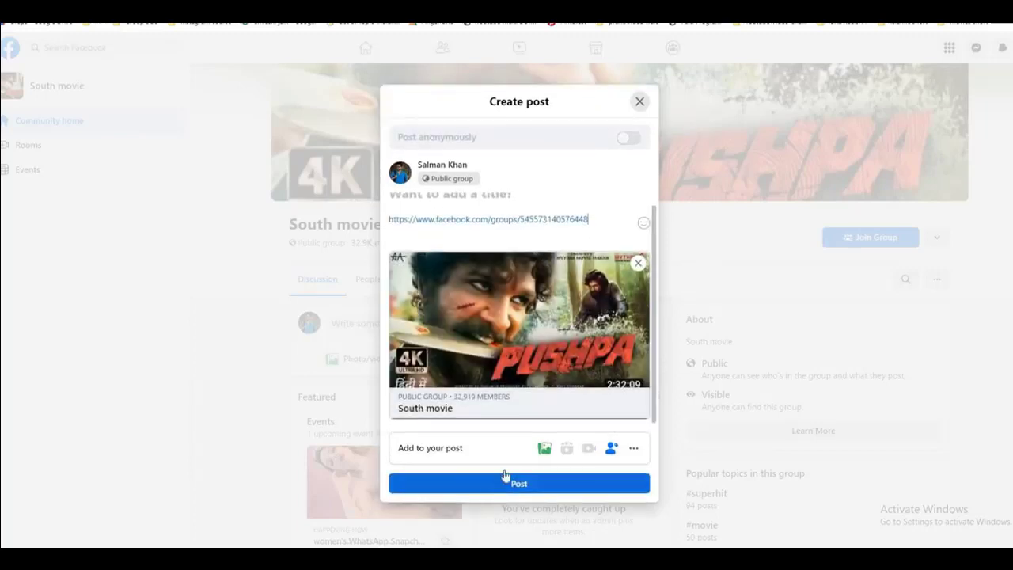
click(639, 101)
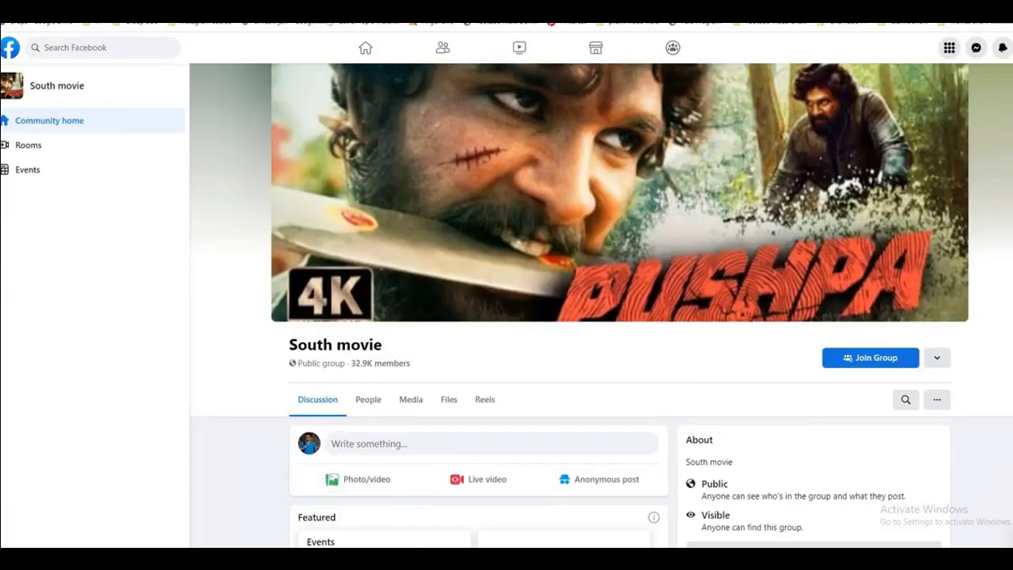